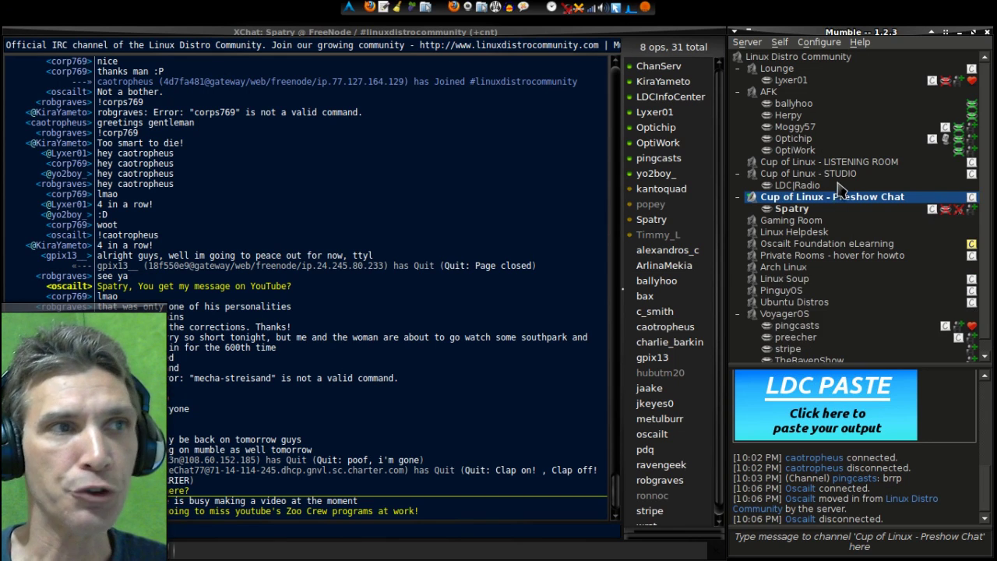
Open Audacity's voice and recording options, then close them without changing anything.
mouse_move(859, 166)
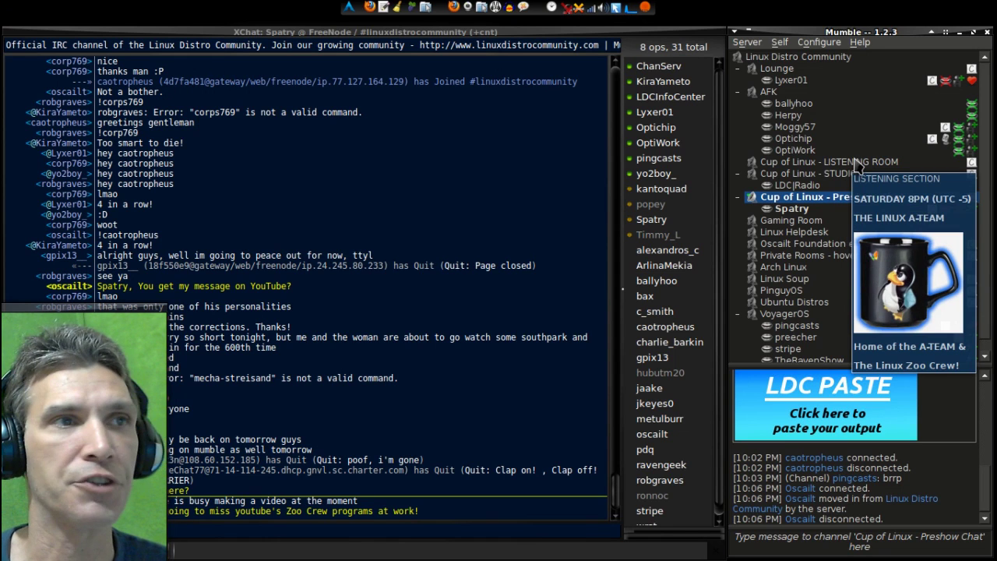
click(780, 42)
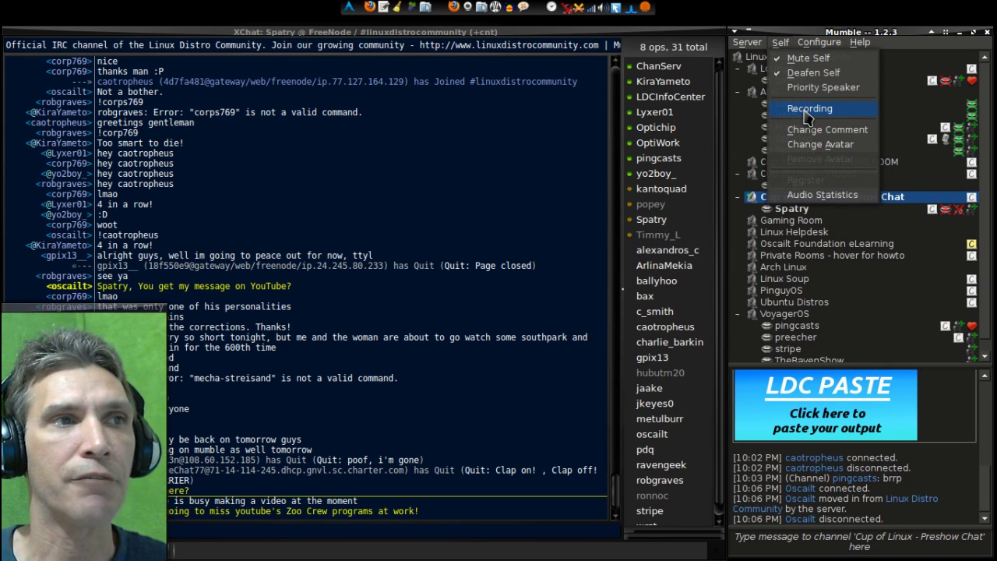
click(916, 39)
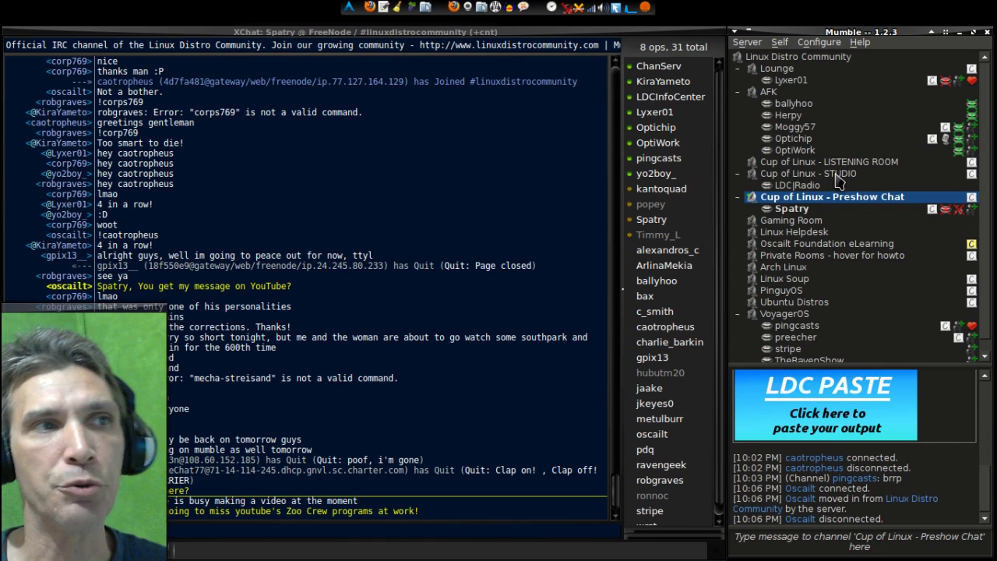
Bring the file manager forward and open its Current folder of media clips.
mouse_move(808, 212)
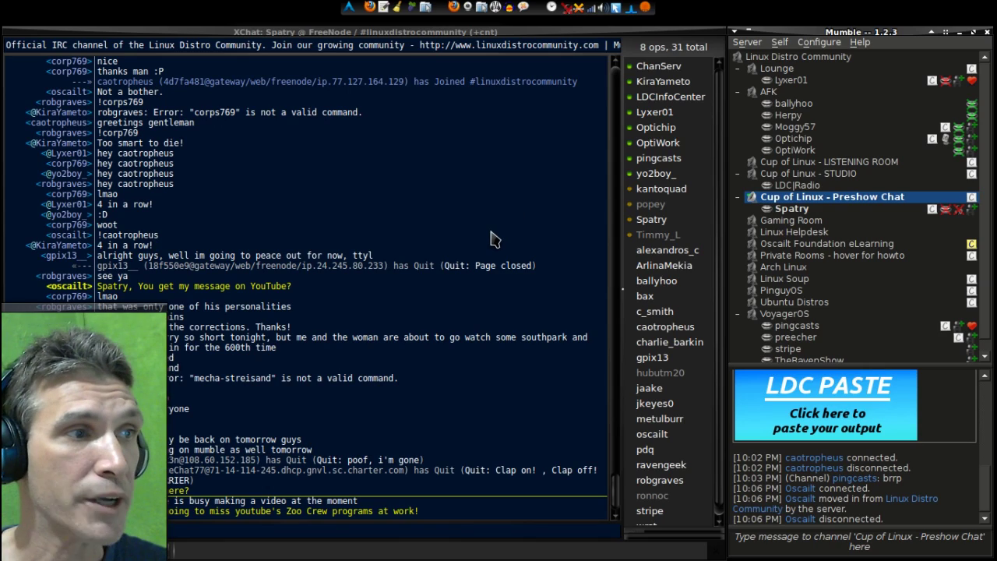
scroll(490, 240, up, 5)
scroll(491, 241, down, 5)
scroll(491, 246, up, 8)
scroll(493, 251, down, 5)
scroll(490, 251, down, 5)
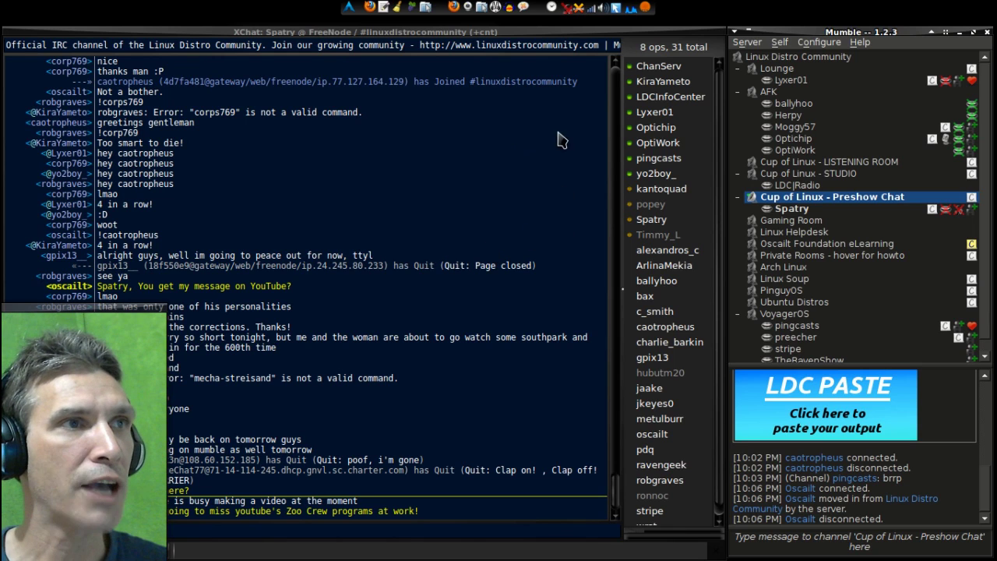
right_click(662, 117)
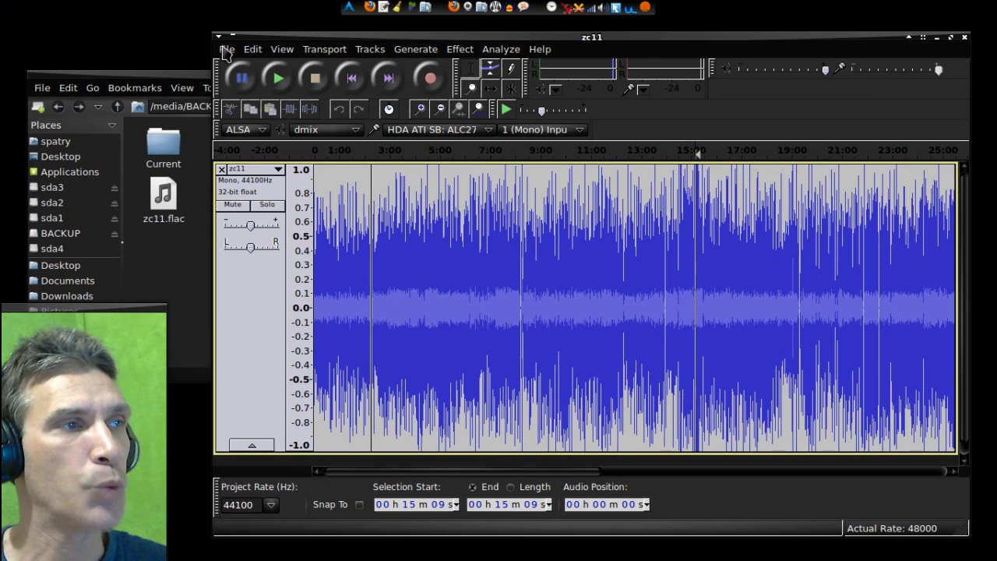
click(186, 306)
double_click(162, 154)
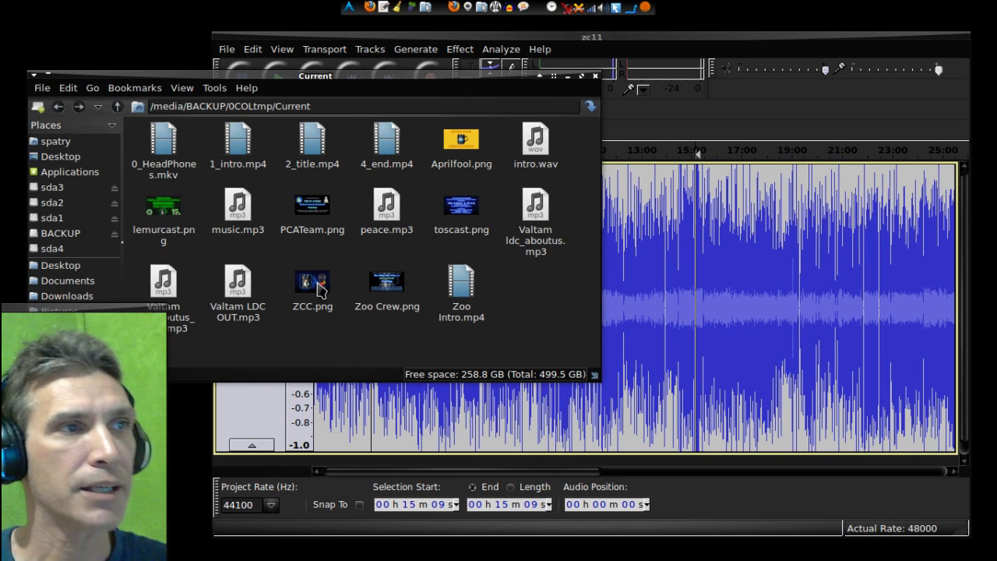
Try opening Valtam ldc_aboutus.mp3 with Audacity, dismiss the already-running warning, and return to zc11.
right_click(537, 211)
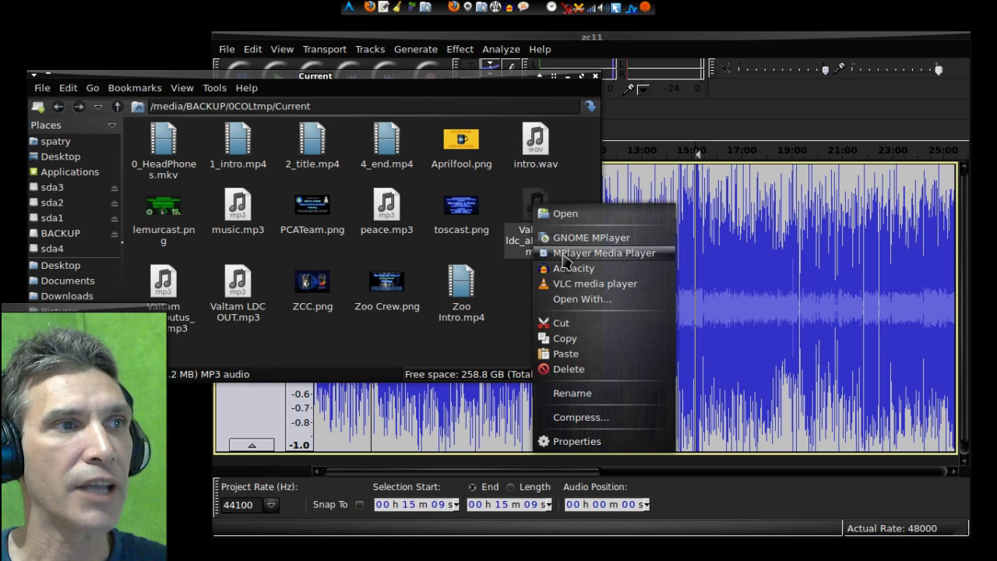
click(566, 268)
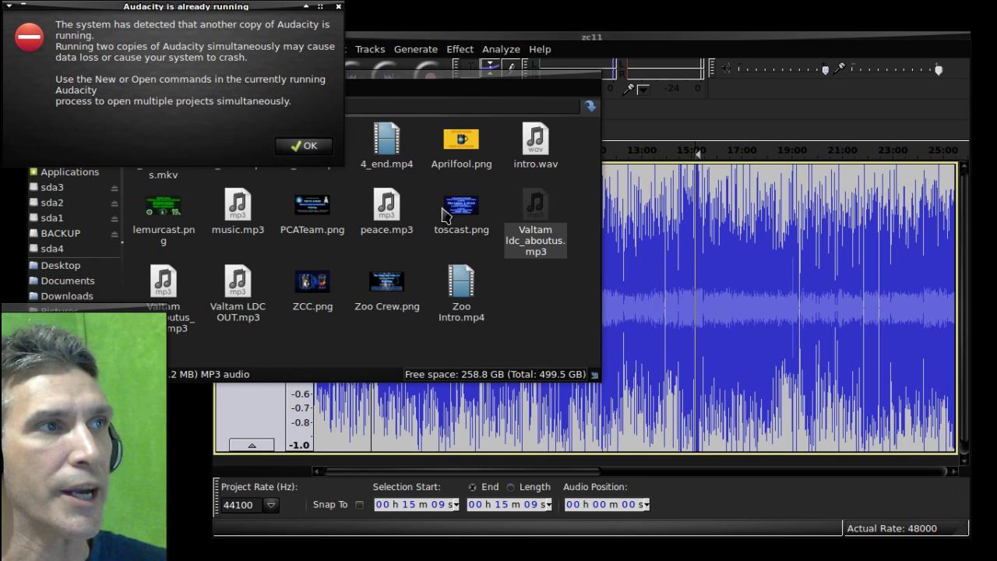
click(308, 146)
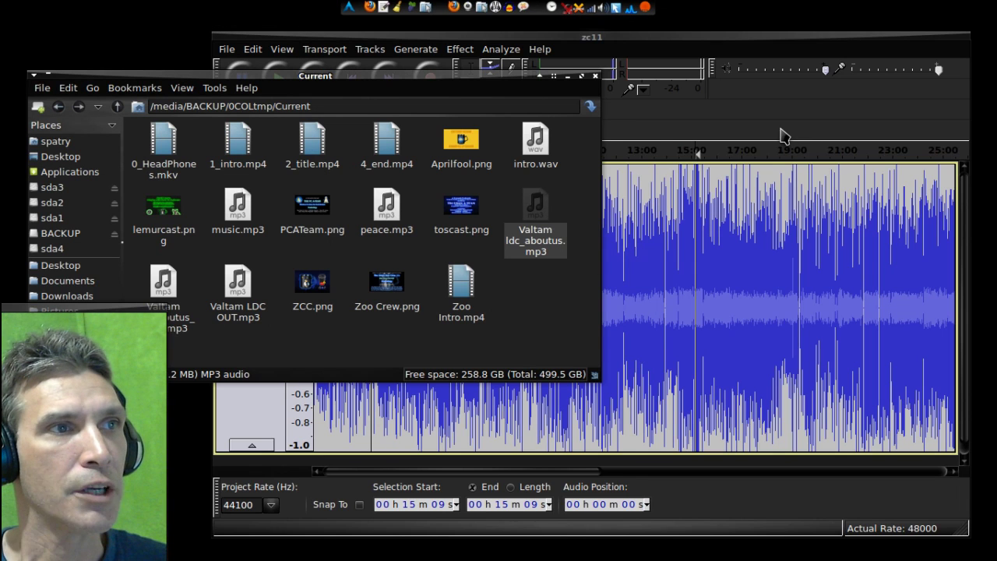
click(650, 127)
click(227, 51)
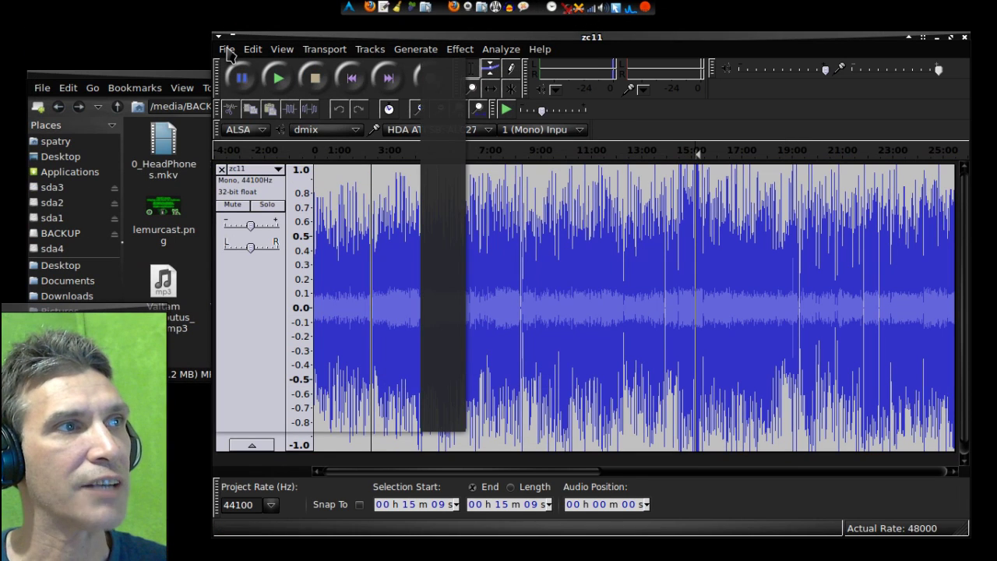
Start a new empty Audacity project from the File menu.
key(Right)
key(Left)
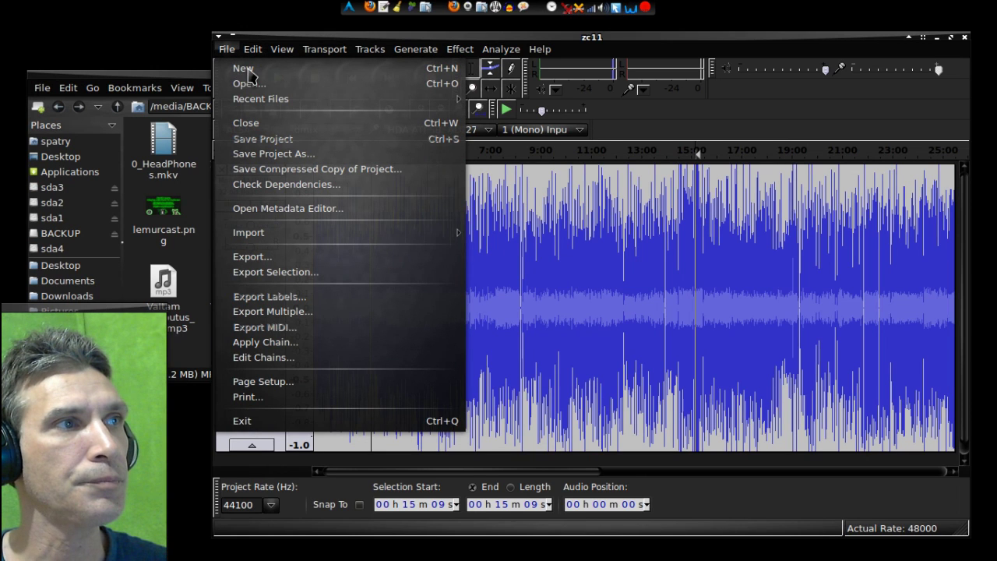
click(248, 75)
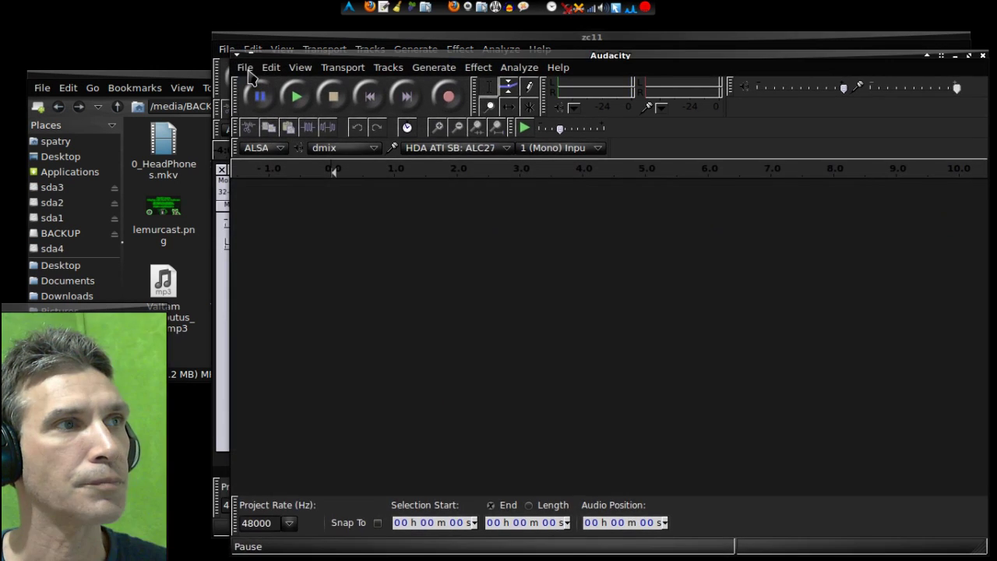
Open Valtam ldc_aboutus_short.mp3 in the new project window.
click(247, 68)
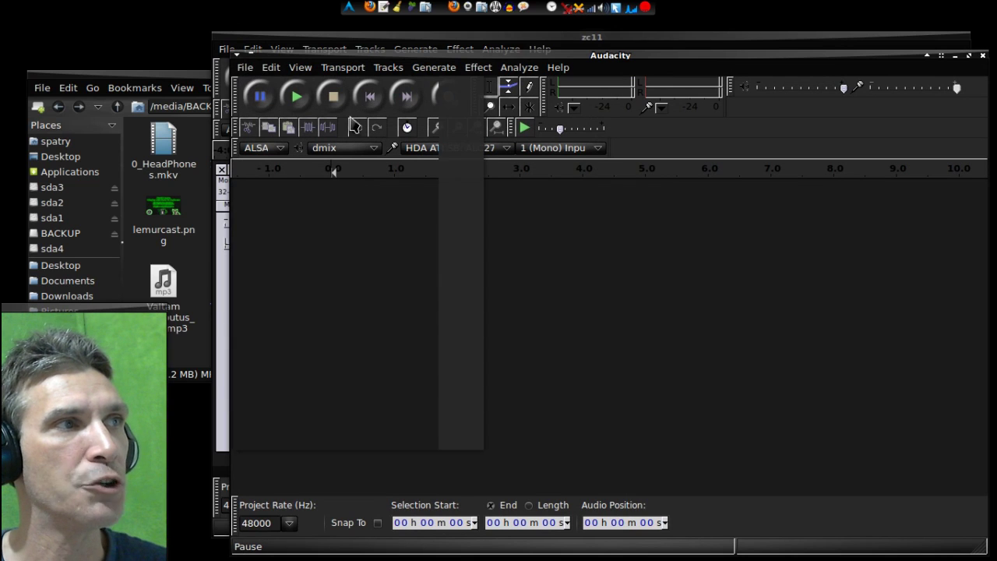
mouse_move(271, 67)
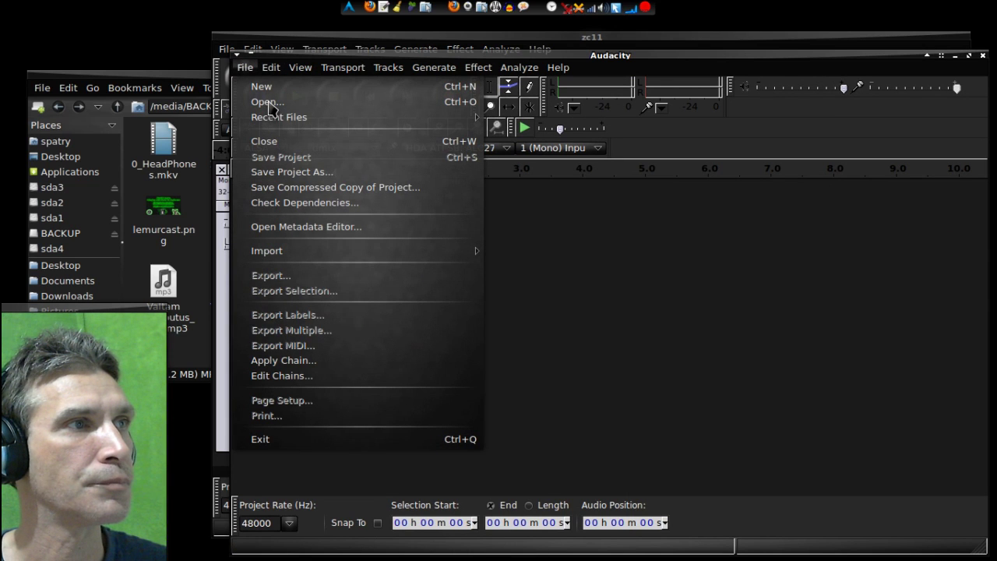
click(269, 104)
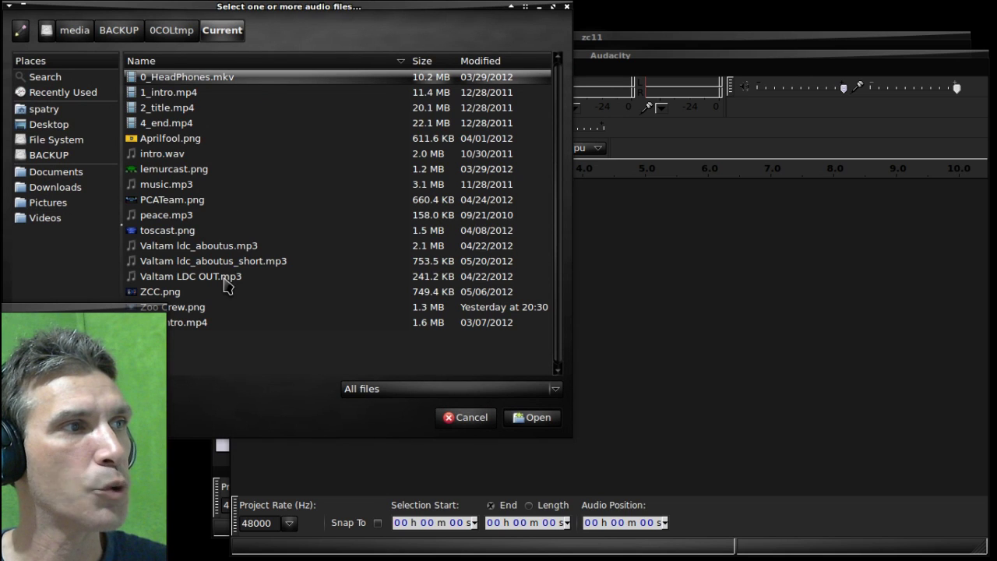
click(235, 263)
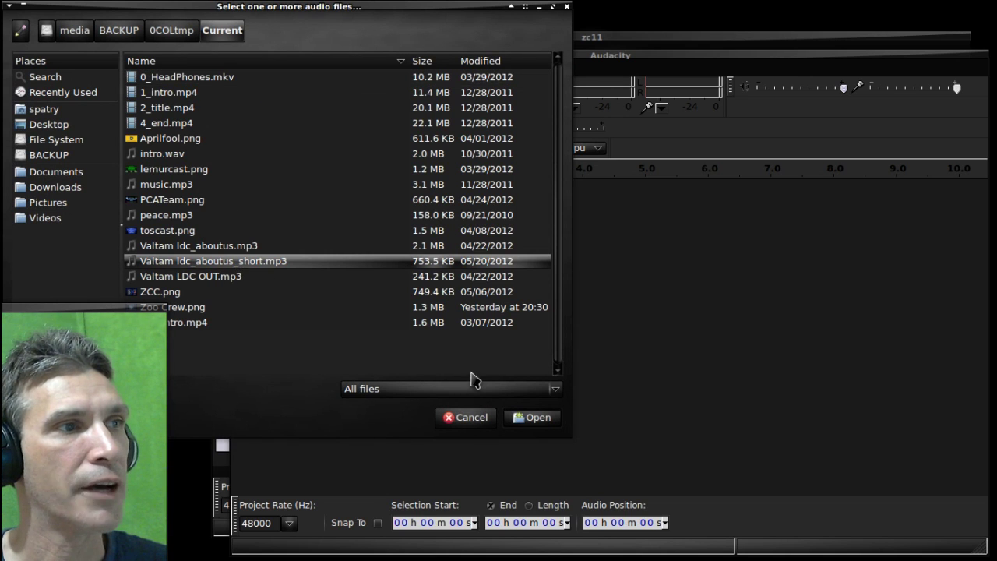
click(549, 420)
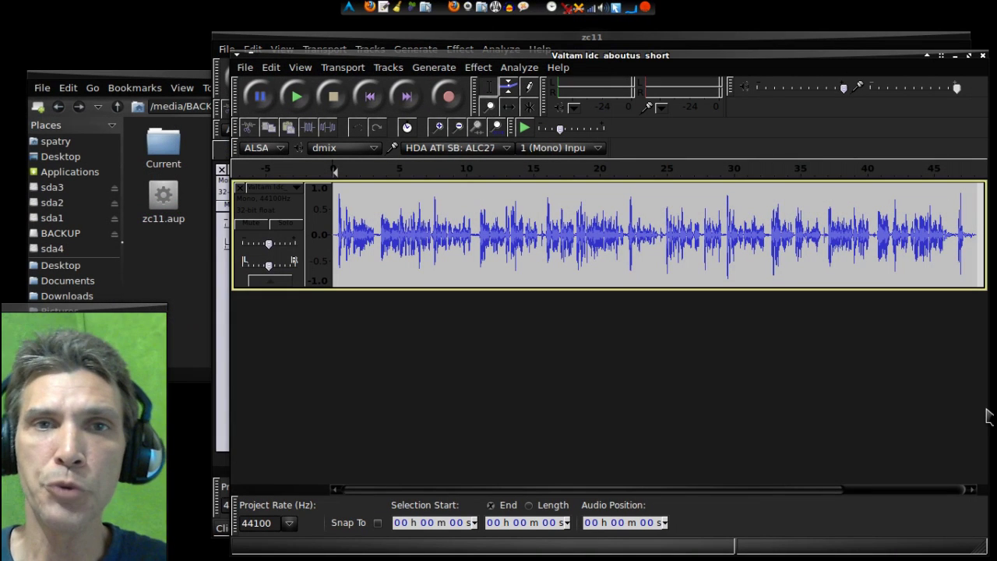
Select and copy the whole 48-second Valtam short clip, then switch back to zc11.
click(694, 229)
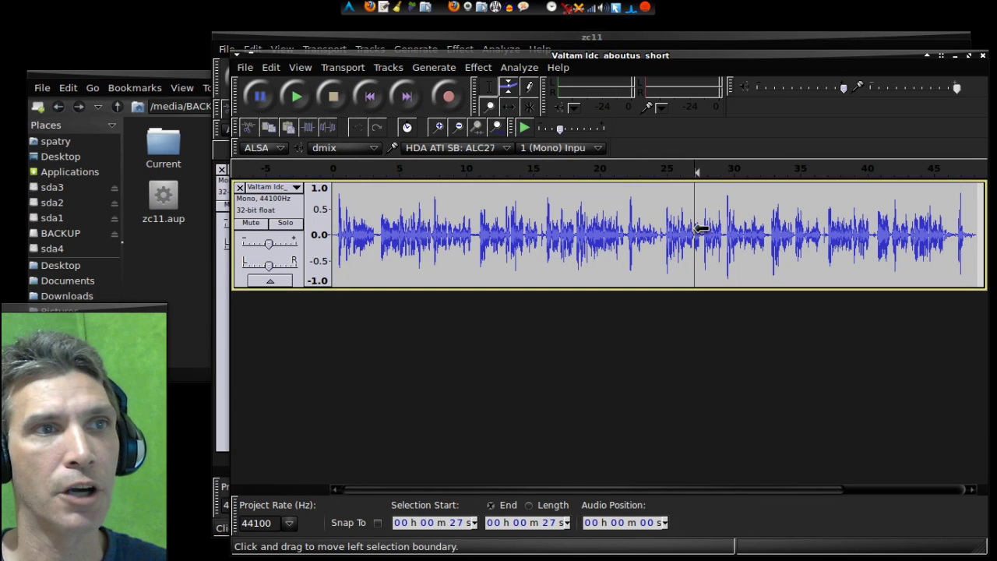
key(ctrl+a)
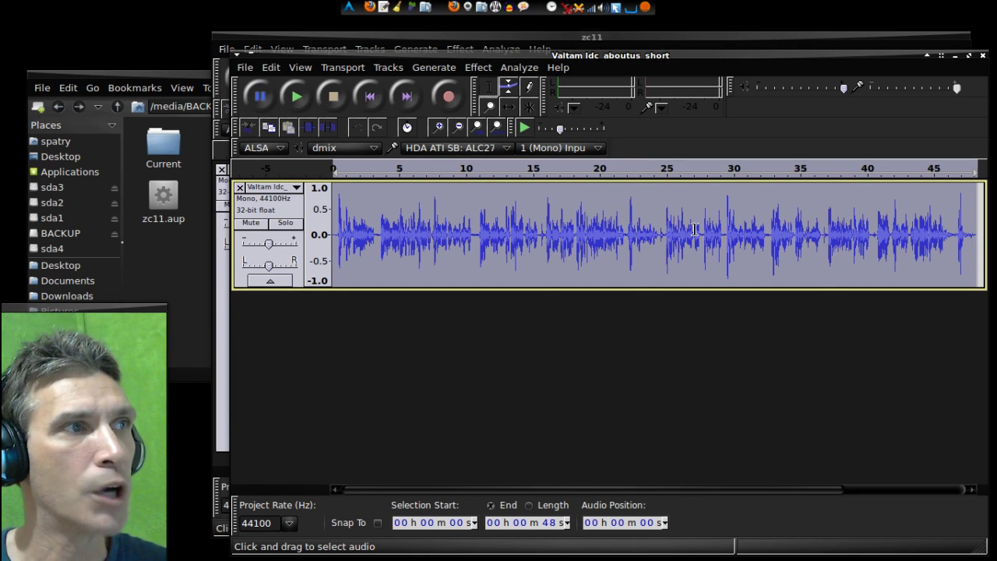
click(277, 70)
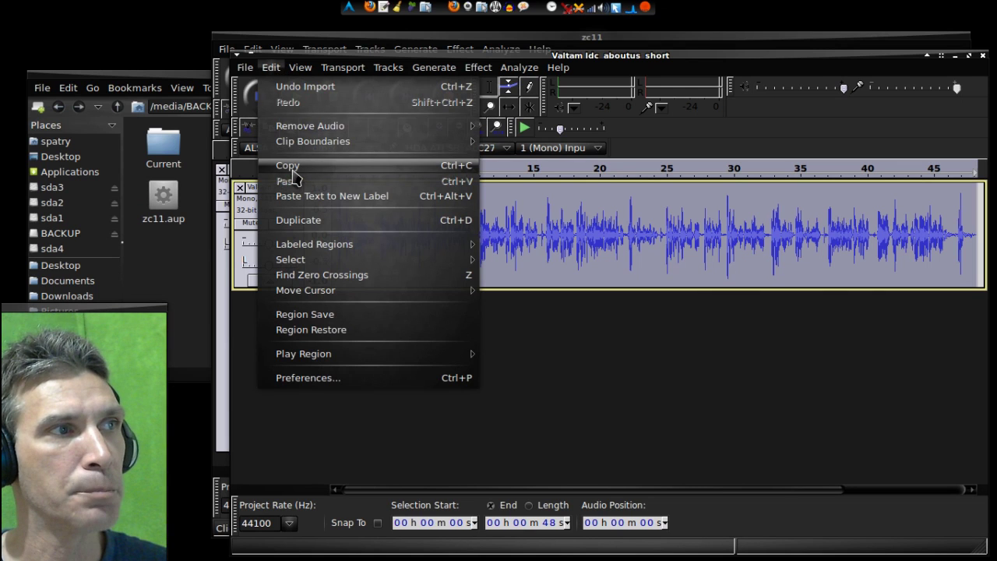
click(291, 174)
click(381, 42)
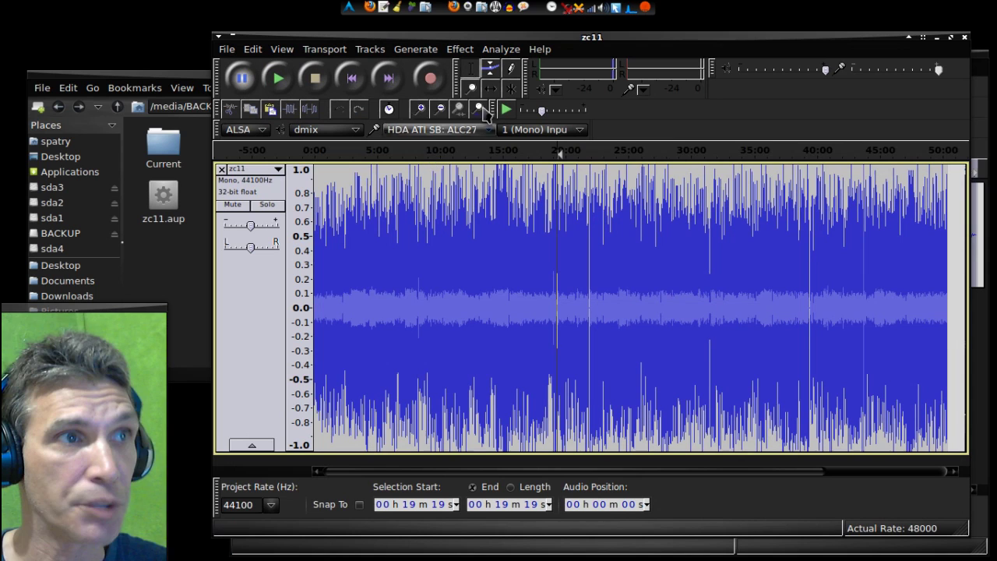
Paste the copied 48-second Valtam clip at 0:00 of the zc11 track.
click(421, 109)
click(421, 109)
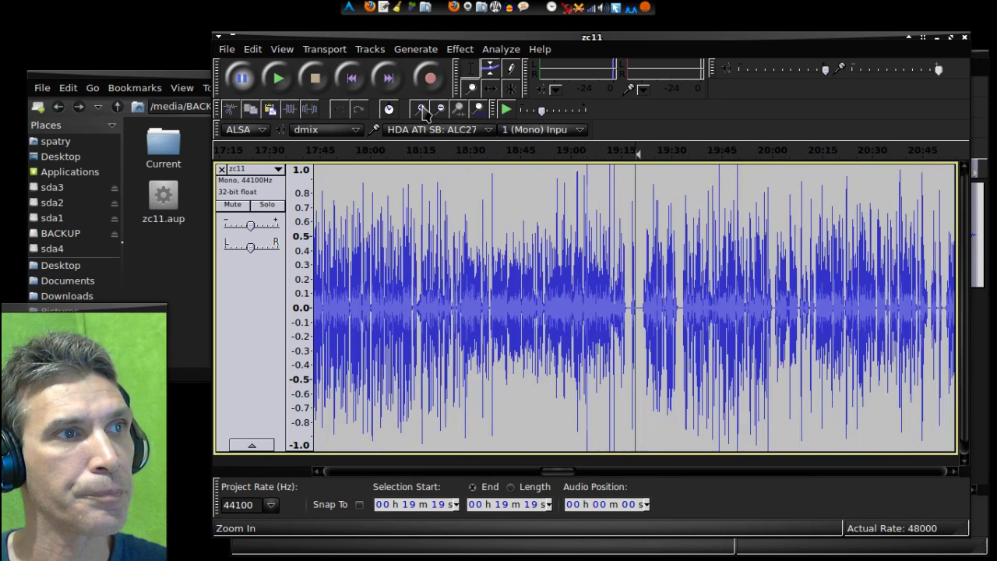
click(422, 109)
click(422, 109)
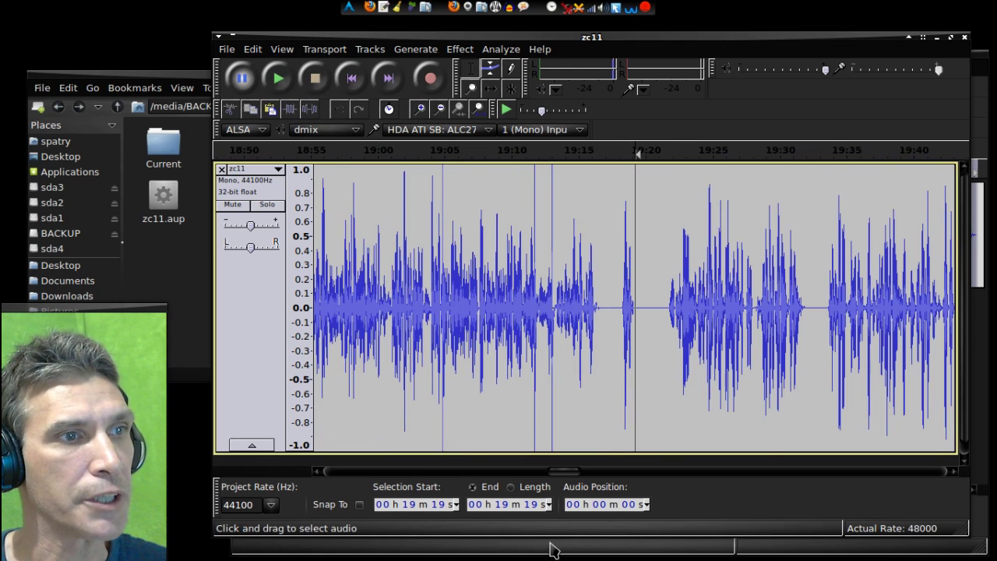
drag(545, 474, 296, 468)
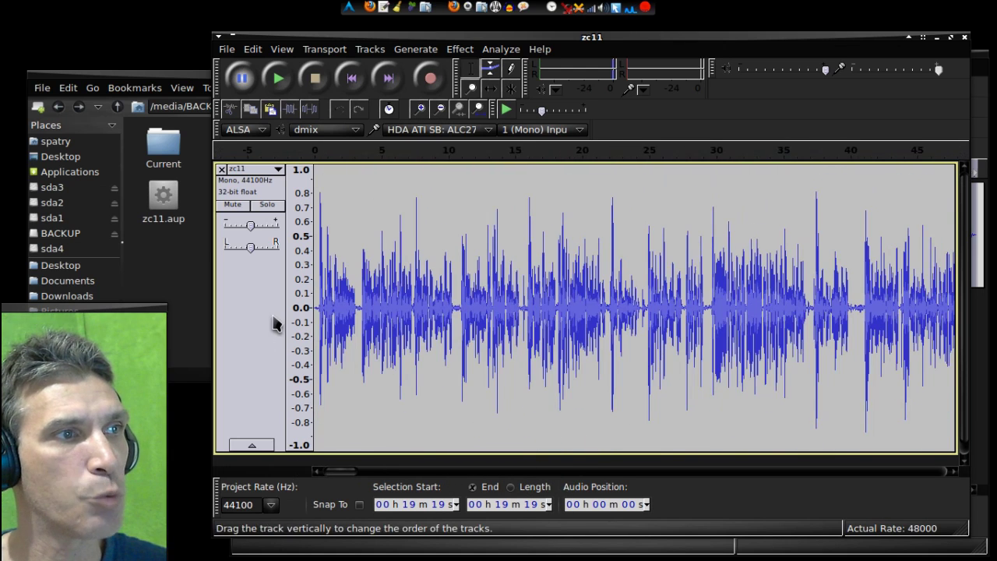
click(316, 306)
click(253, 50)
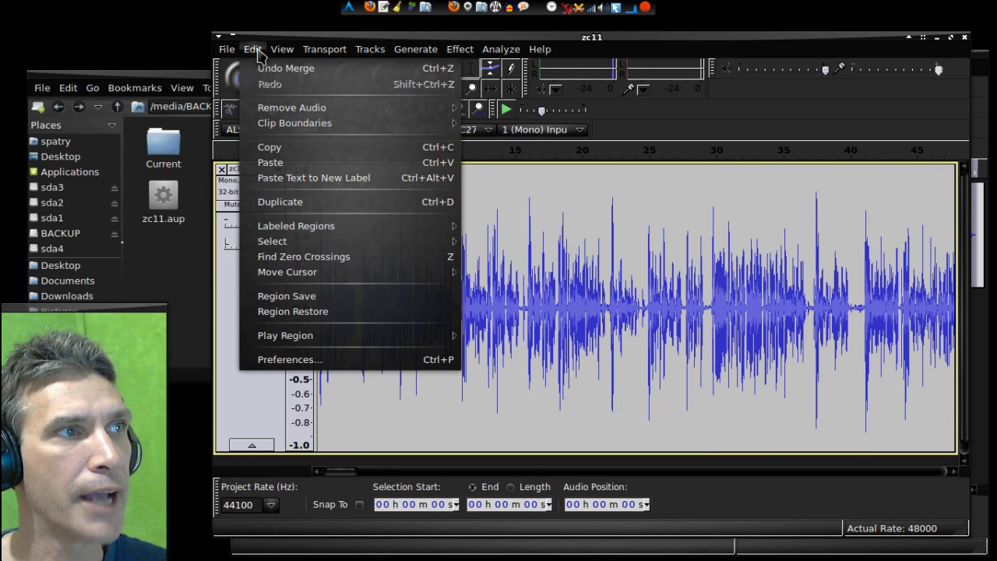
click(276, 167)
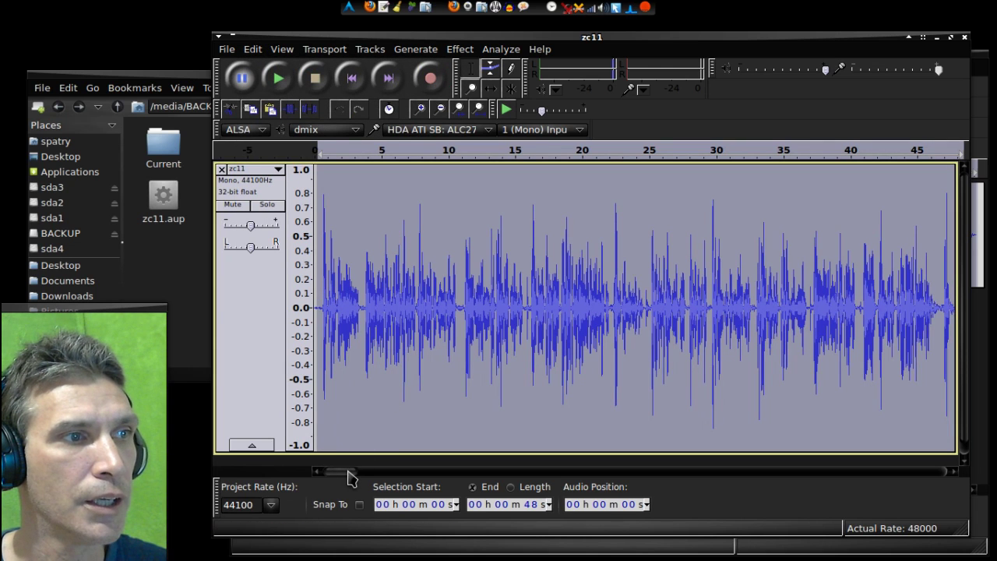
Delete the short stretch of audio around 4:18–4:20 from the zc11 track.
drag(349, 477, 397, 481)
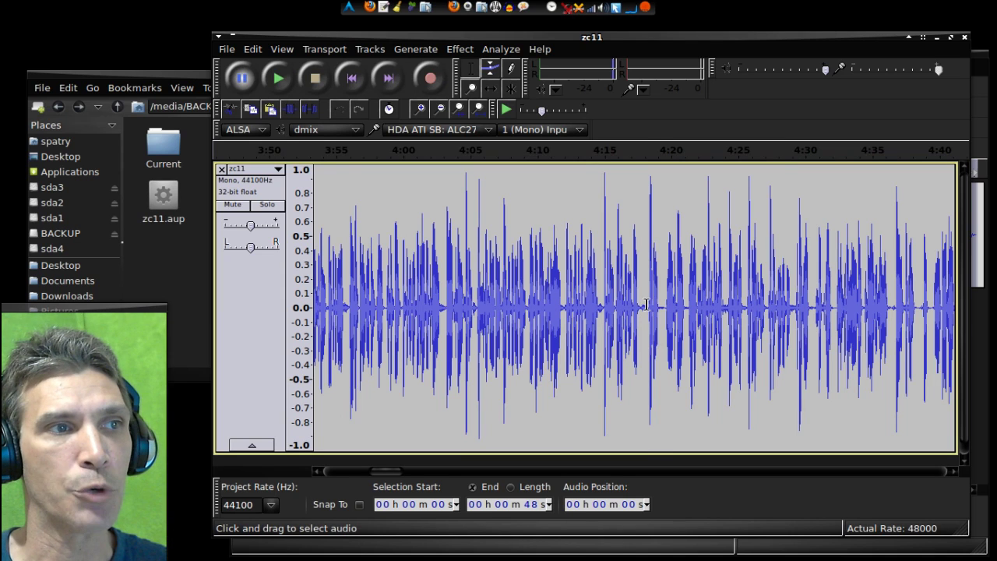
drag(646, 304, 664, 308)
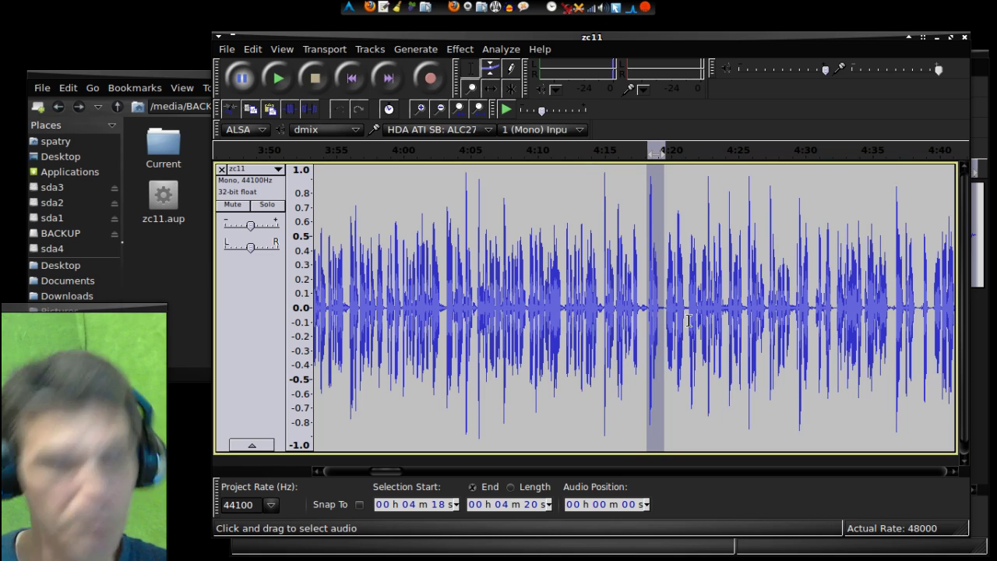
key(Delete)
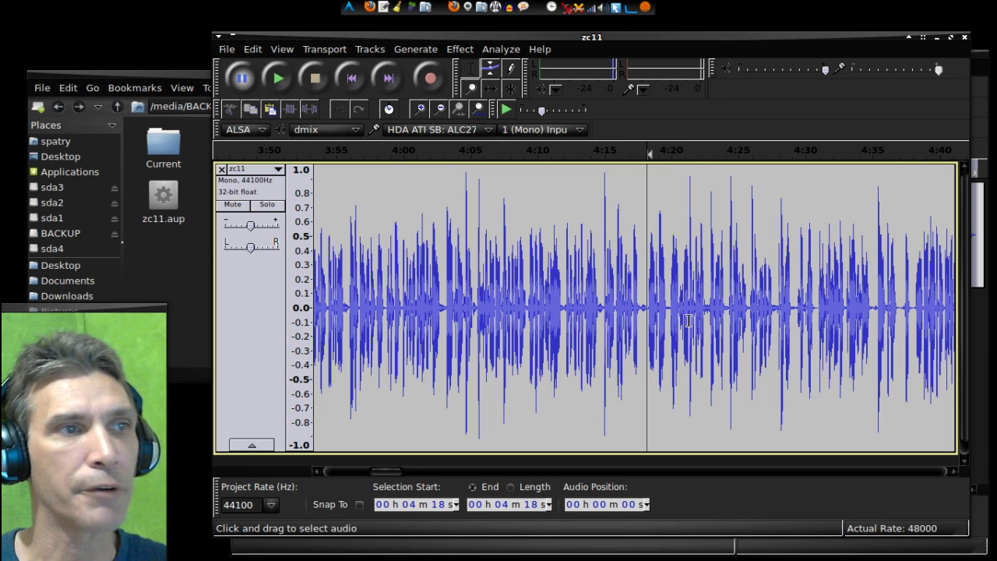
Scroll through the zc11 track and bring the aboutus short clip project to the front.
drag(396, 471, 458, 482)
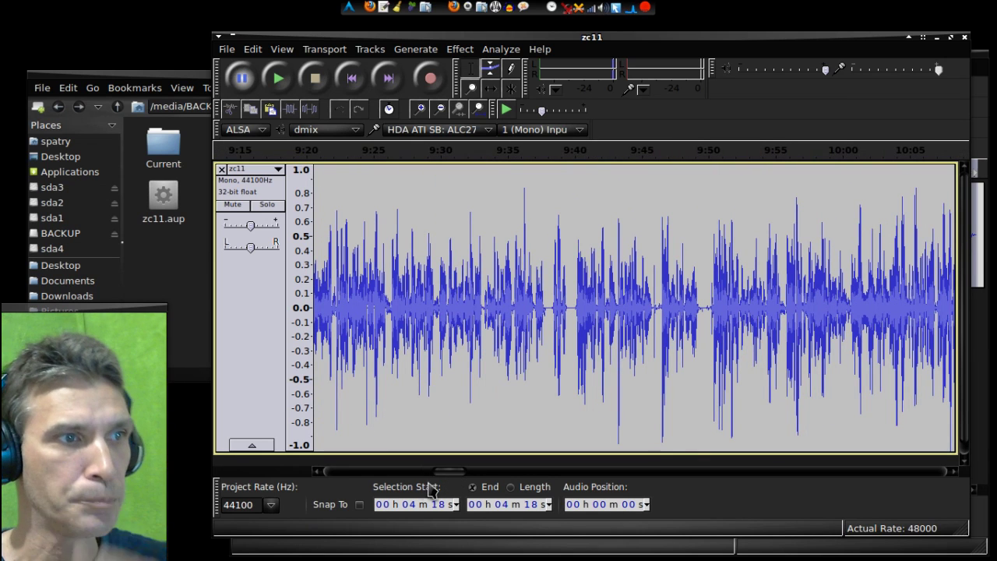
click(319, 472)
click(319, 472)
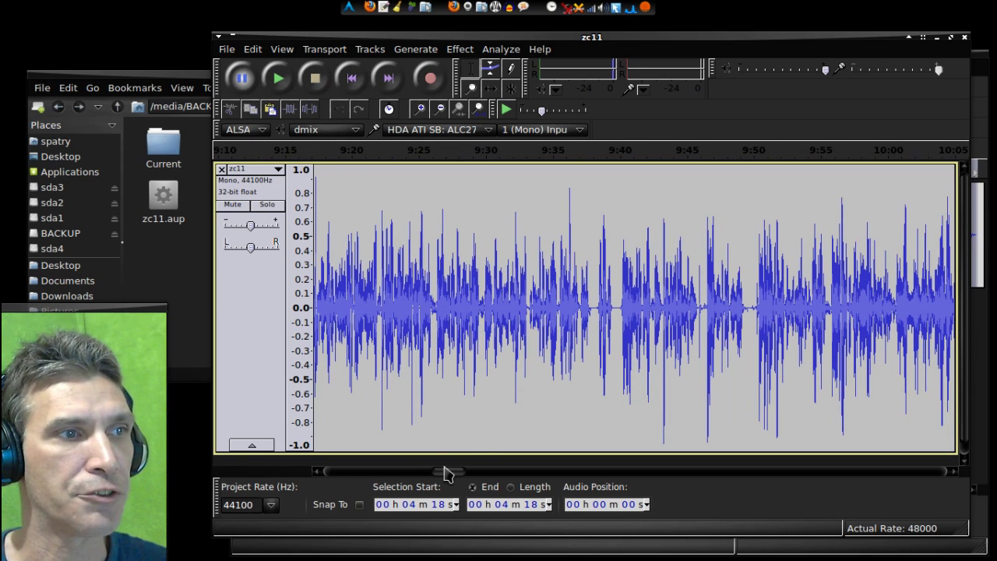
drag(954, 472, 957, 478)
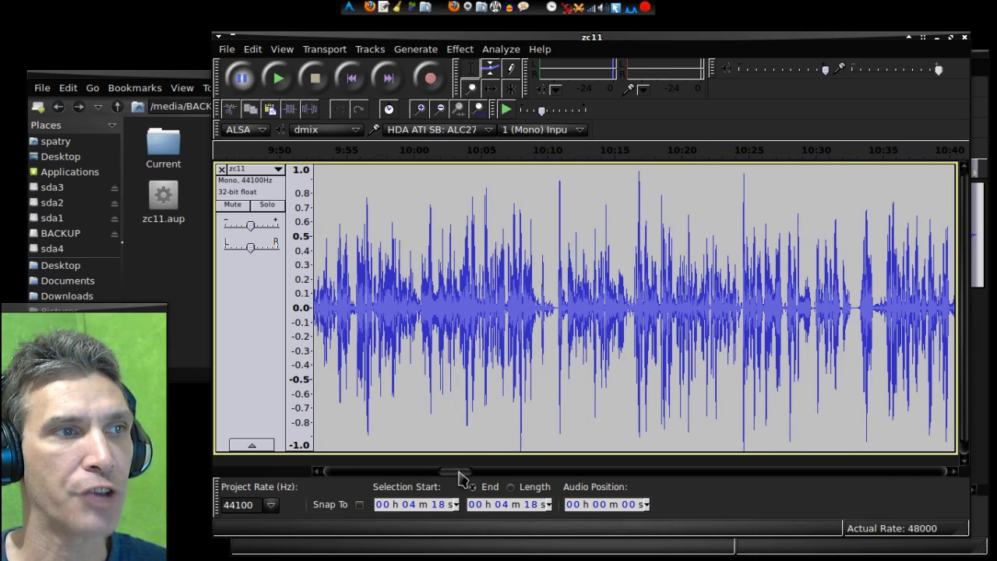
drag(460, 473, 505, 477)
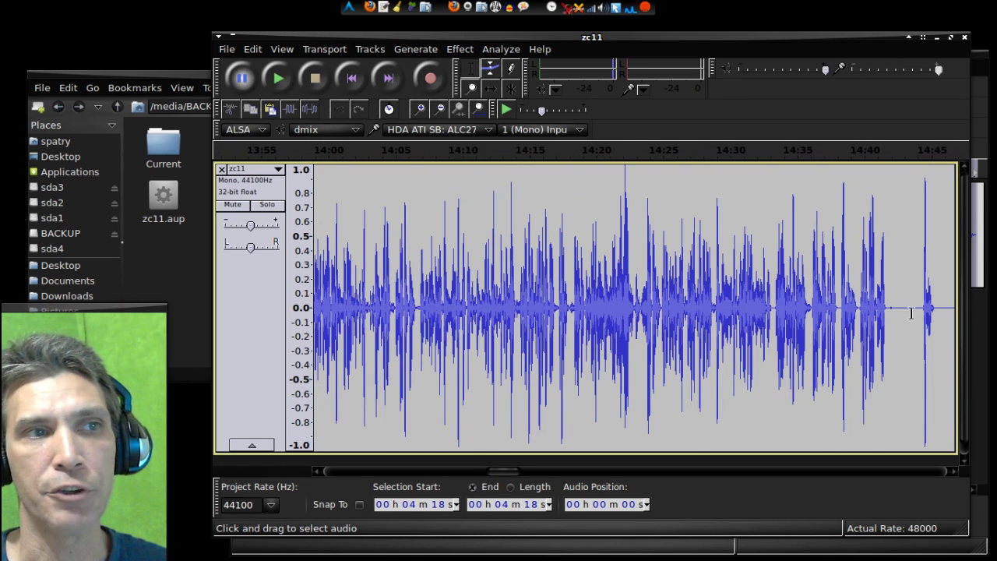
click(951, 471)
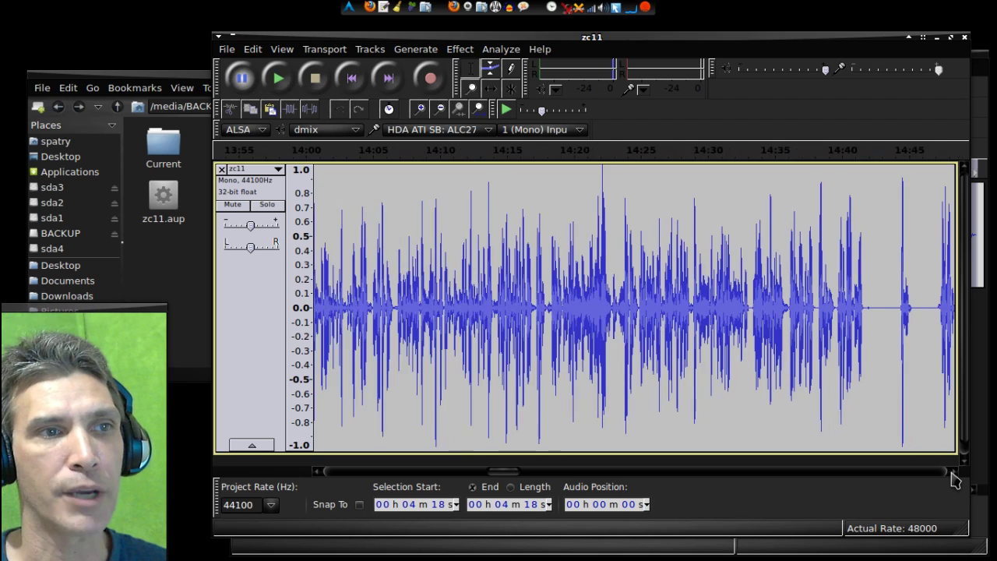
drag(955, 480, 974, 466)
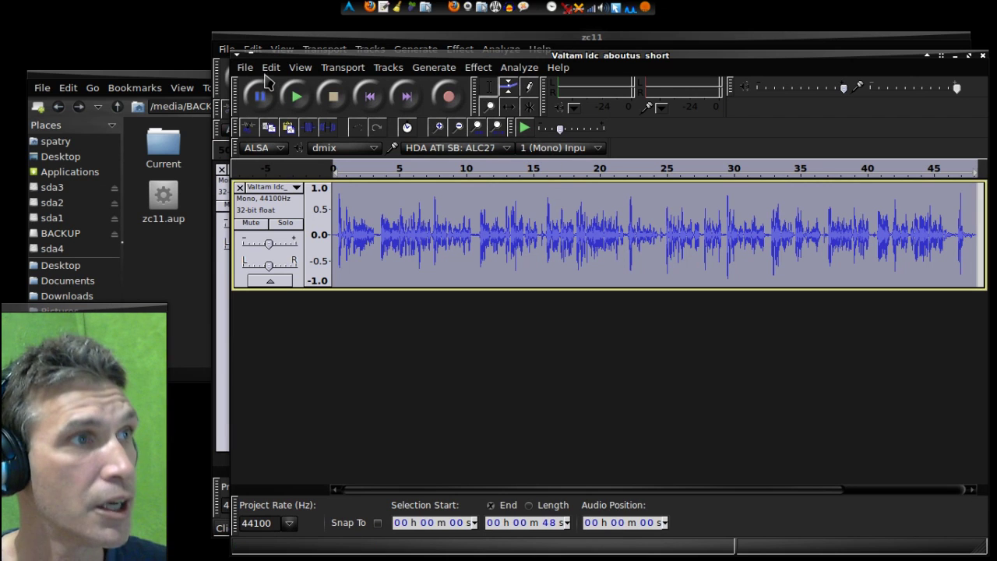
Copy the whole aboutus short clip and paste it as an outro at the end of zc11.
click(270, 67)
click(280, 170)
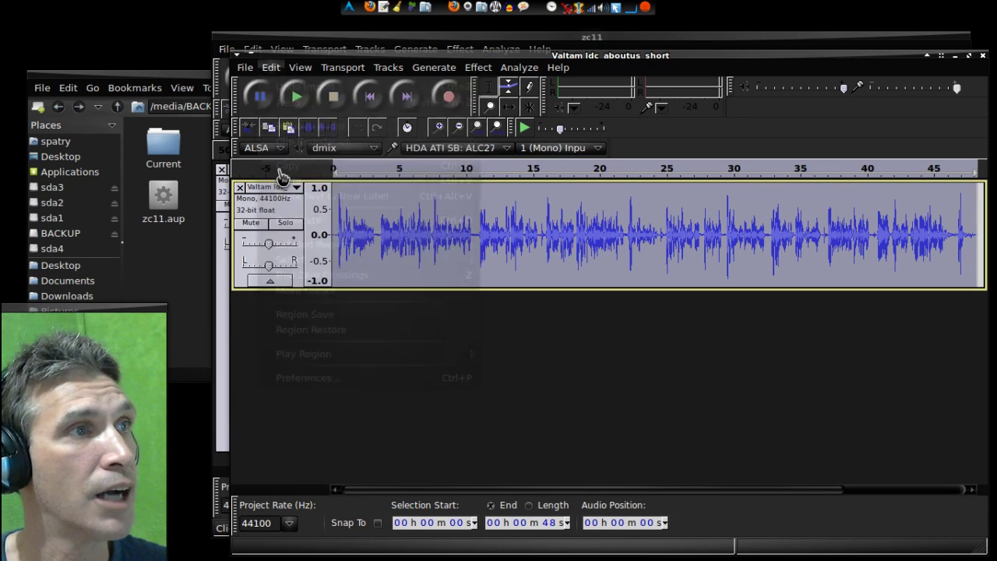
click(415, 36)
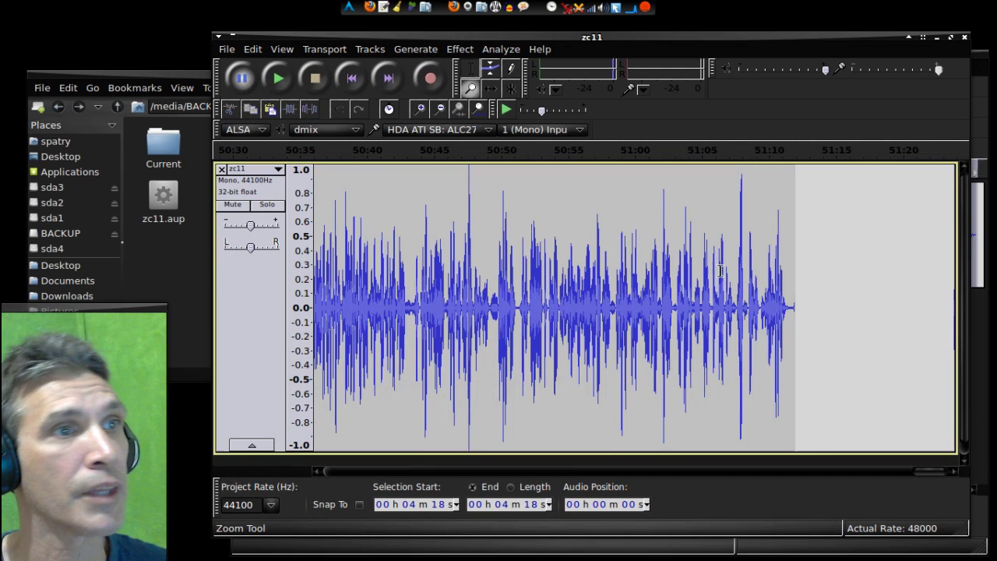
click(793, 307)
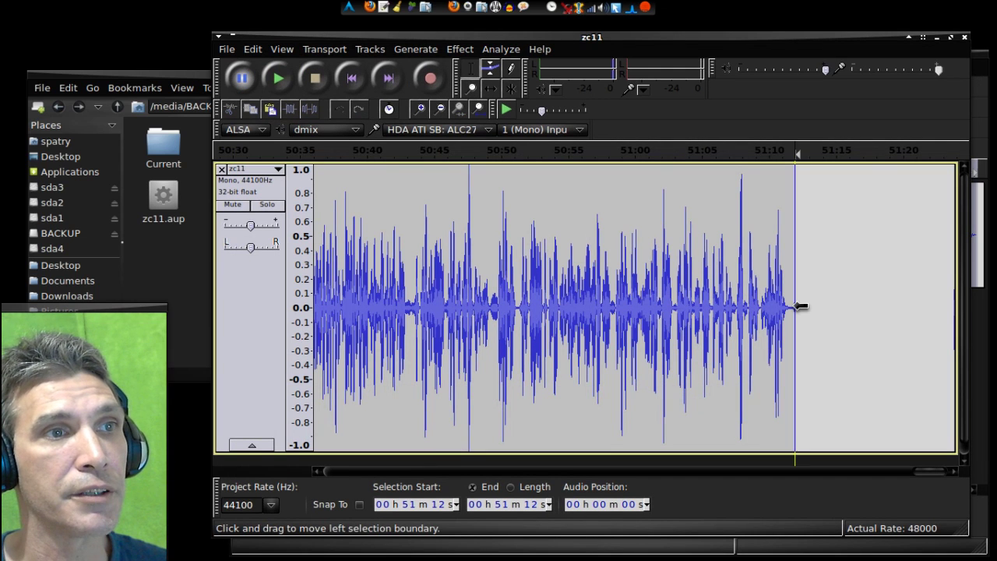
click(254, 50)
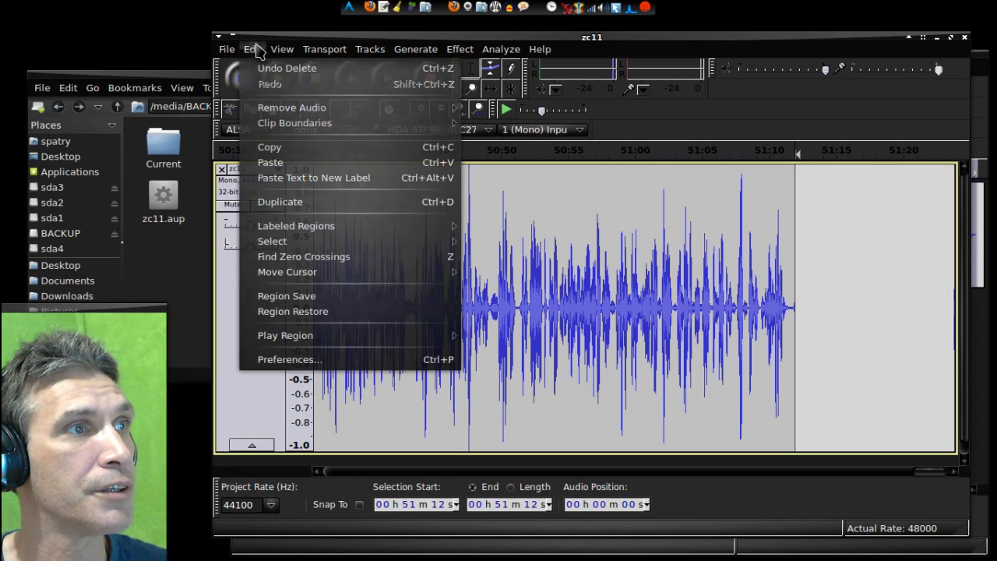
click(278, 167)
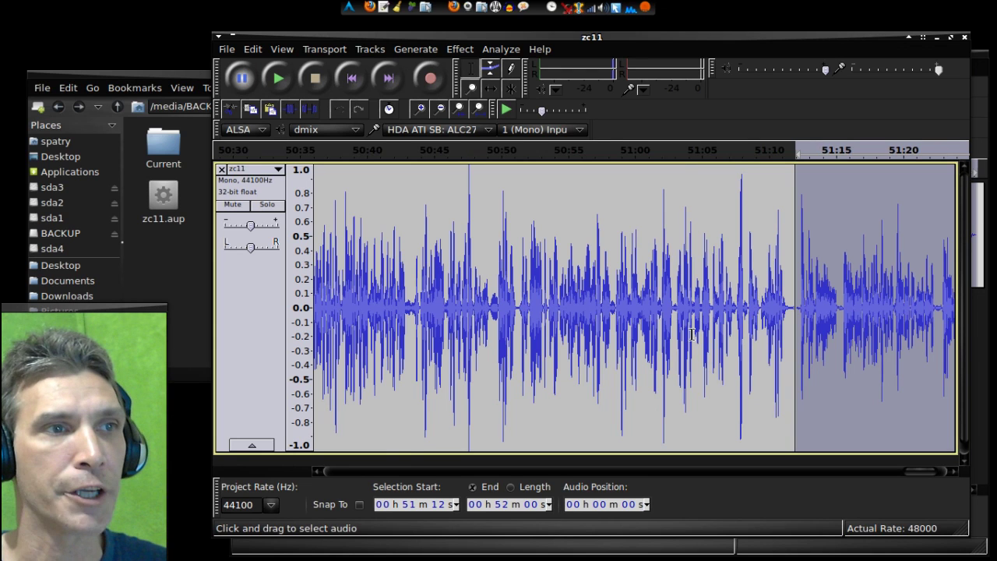
Scroll the timeline back to show roughly 49:35 to 50:25.
scroll(916, 472, left, 2)
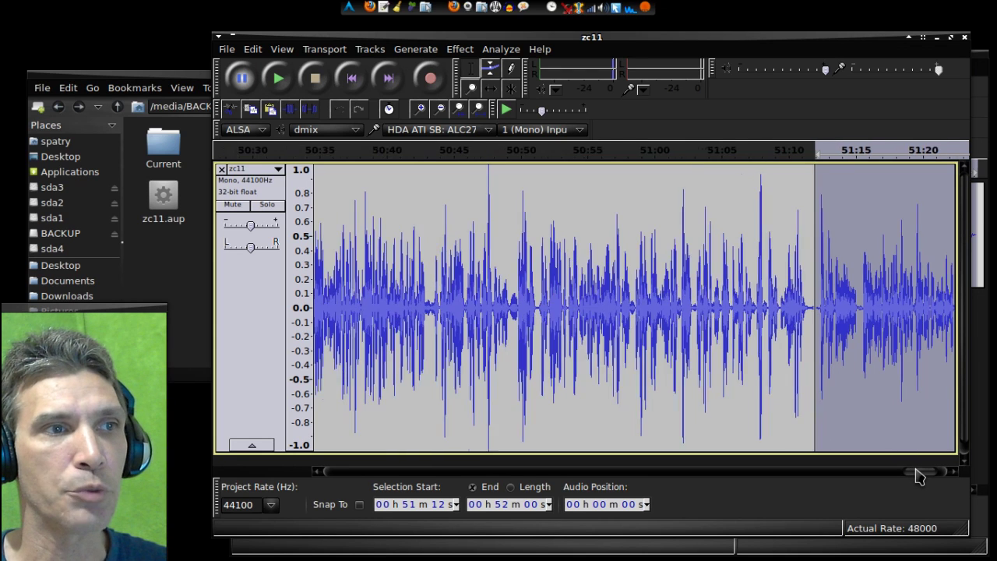
scroll(916, 475, left, 6)
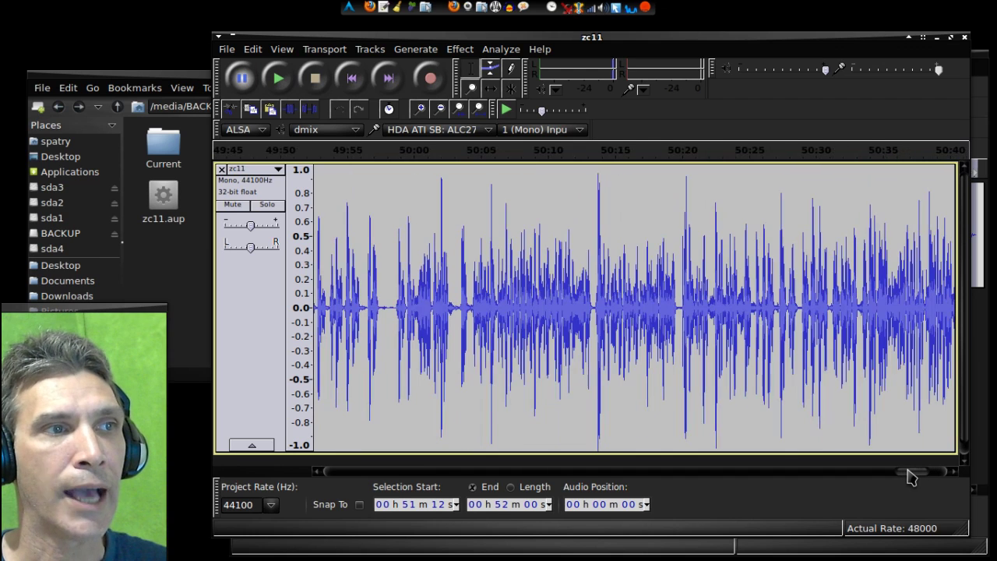
scroll(910, 477, left, 1)
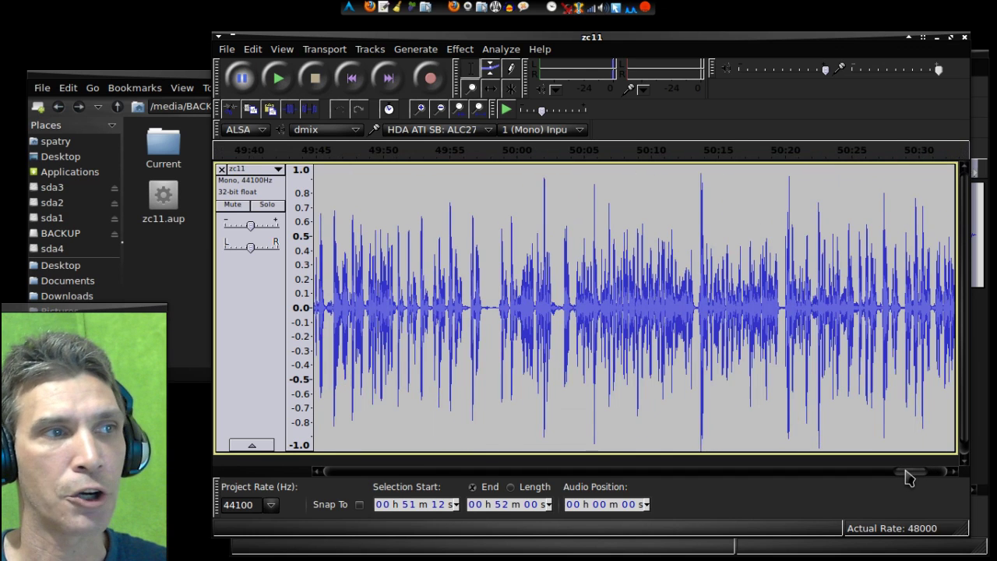
scroll(909, 478, left, 1)
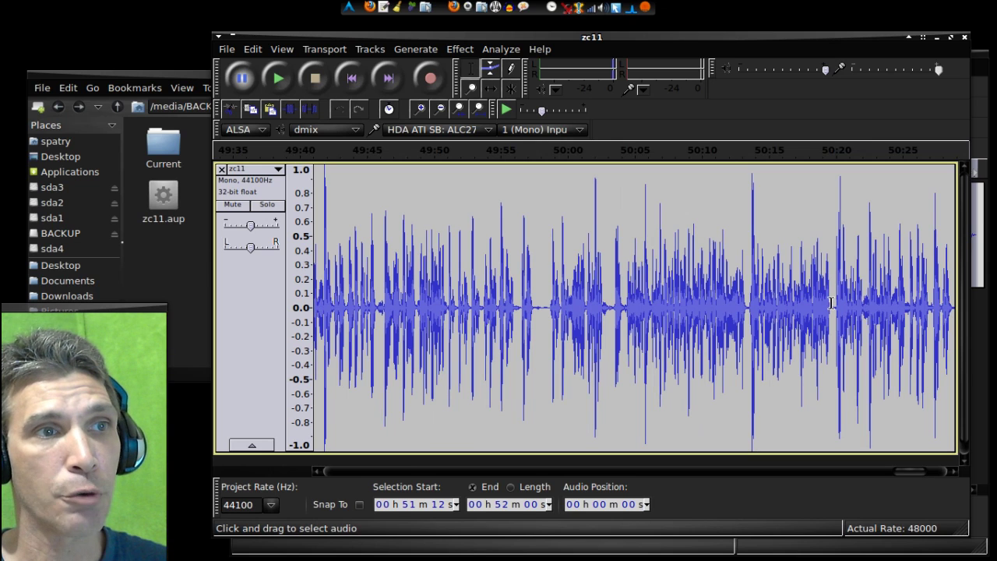
Amplify the 50:14–50:20 stretch of zc11 by 1.4 dB, peaking at -1.8 dB.
drag(830, 304, 754, 308)
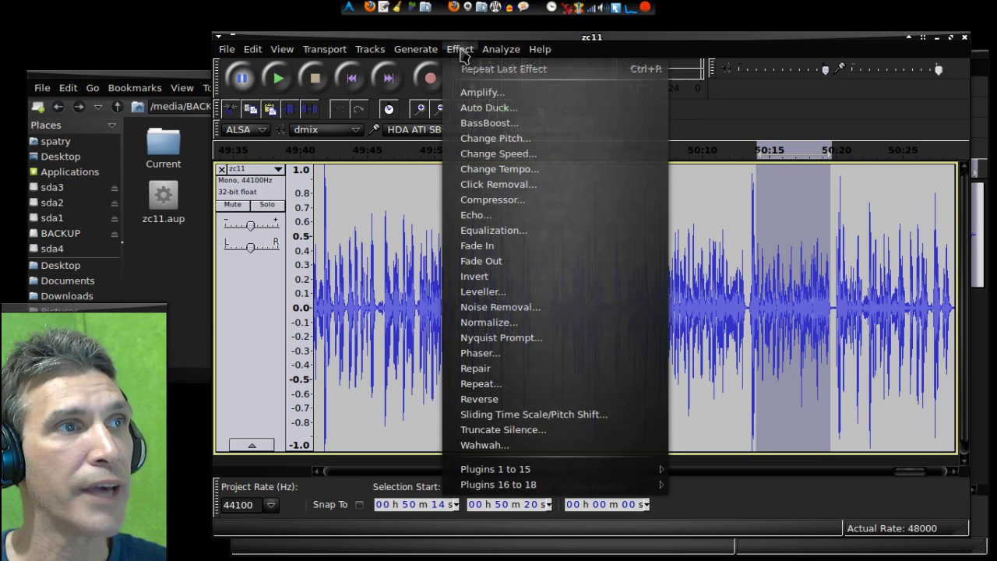
click(459, 49)
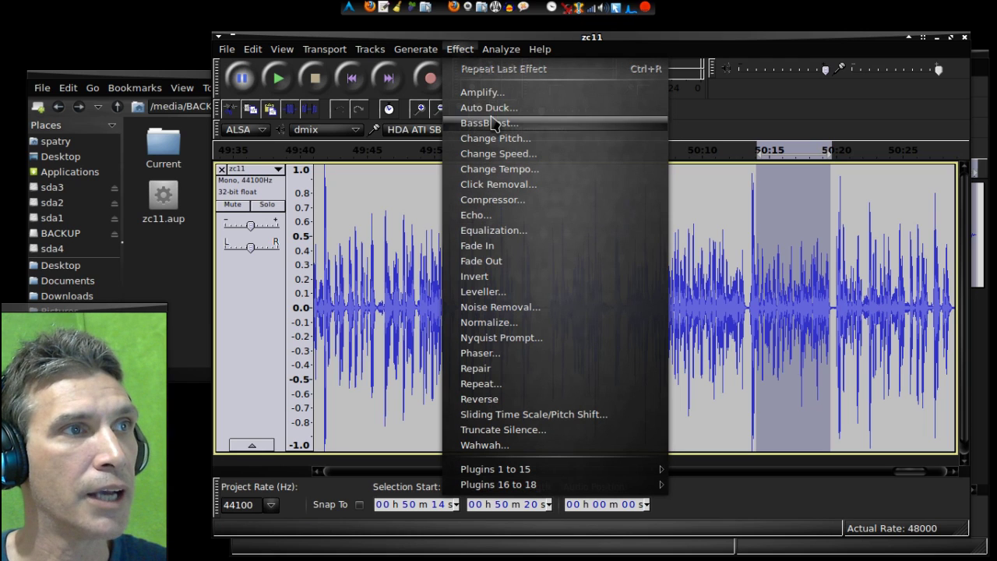
click(487, 92)
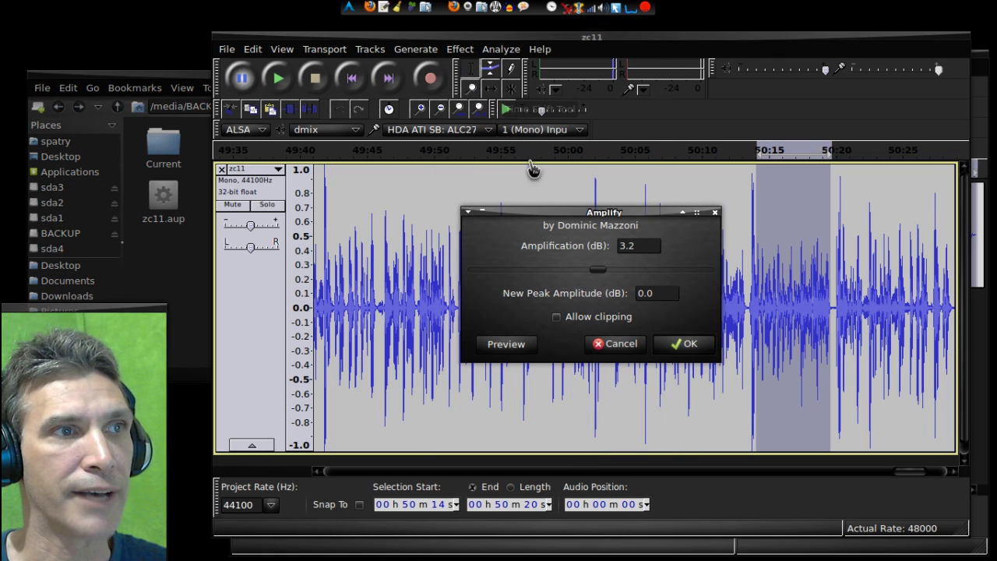
drag(576, 213, 399, 248)
click(408, 304)
drag(407, 306, 427, 307)
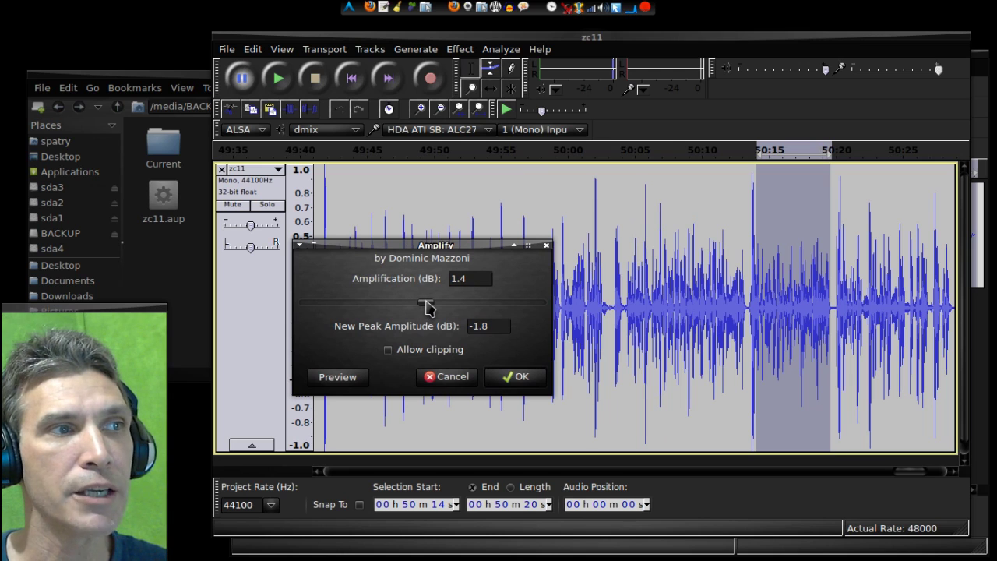
click(516, 377)
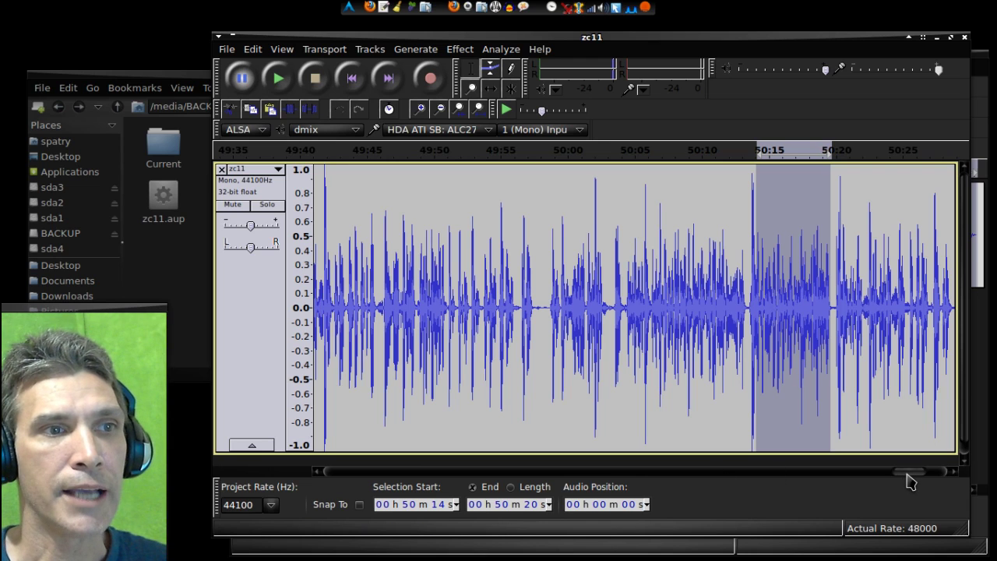
Scroll to the end of the zc11 track and place the cursor at 52:00.
drag(910, 481, 987, 479)
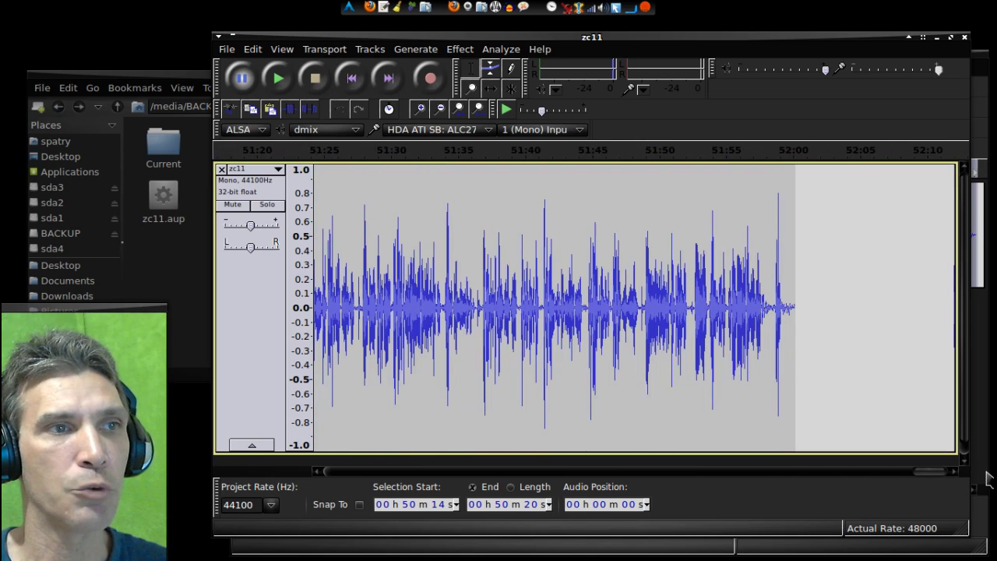
click(795, 304)
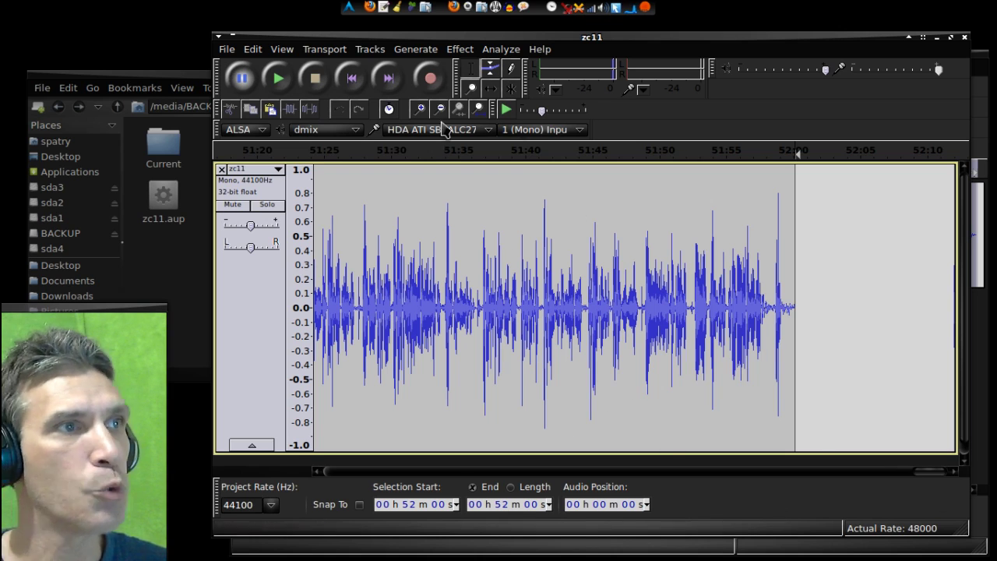
Fit the whole project in view and select all of zc11, extending the selection to 52:00.
click(479, 109)
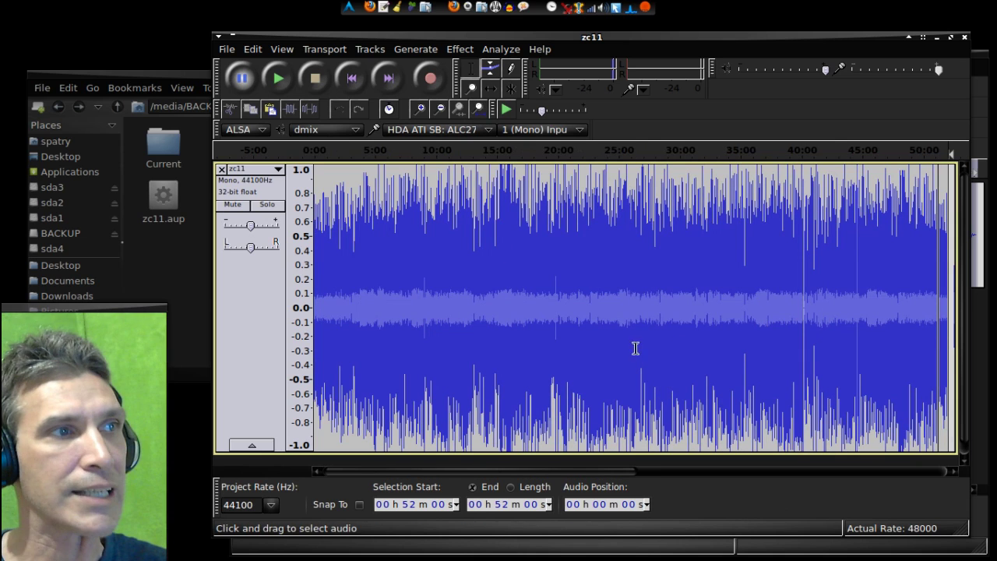
click(631, 271)
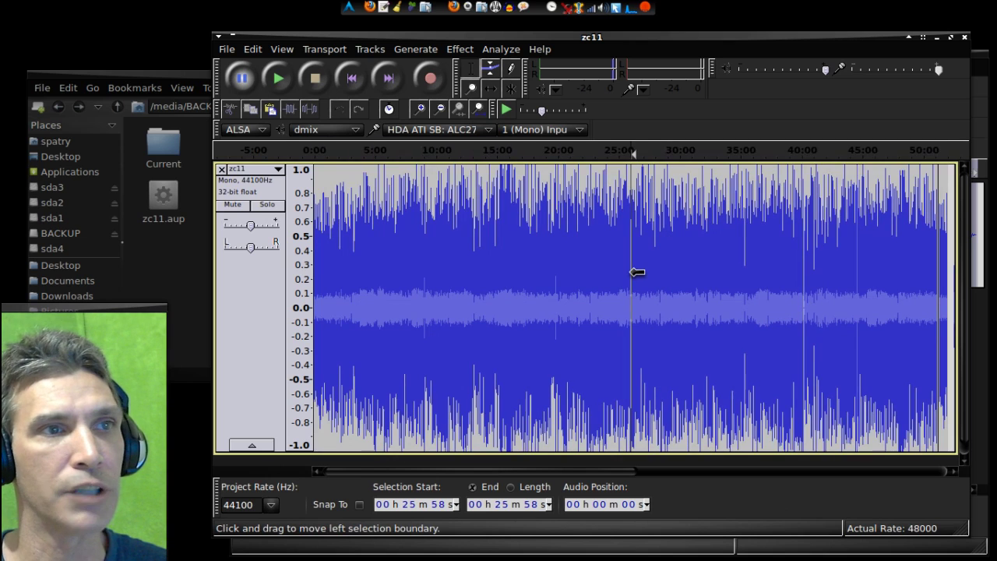
key(ctrl+a)
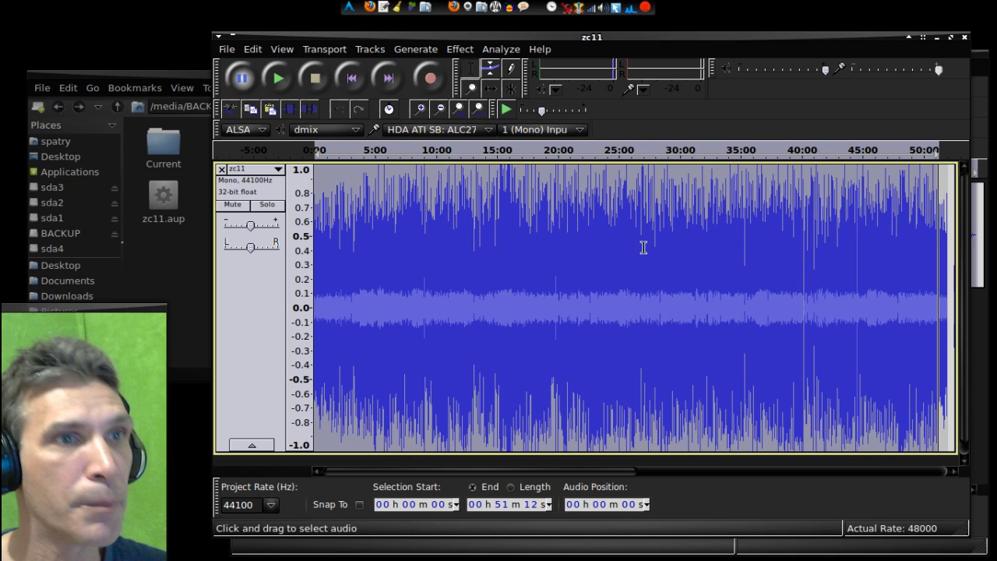
drag(939, 251, 948, 251)
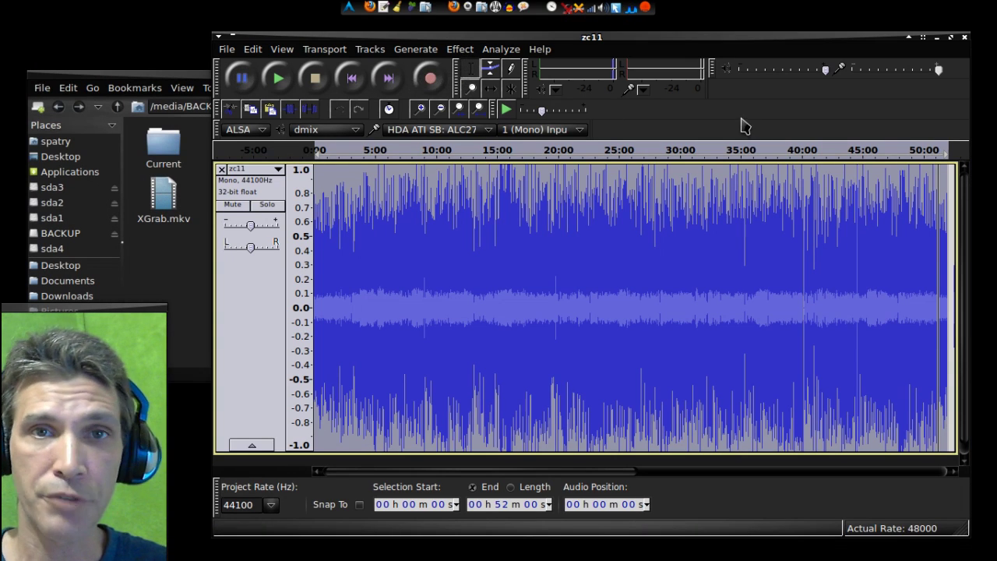
Apply Truncate Silence with 10 ms min, 100 ms max, 4:1 compression and -40 dB threshold.
click(460, 50)
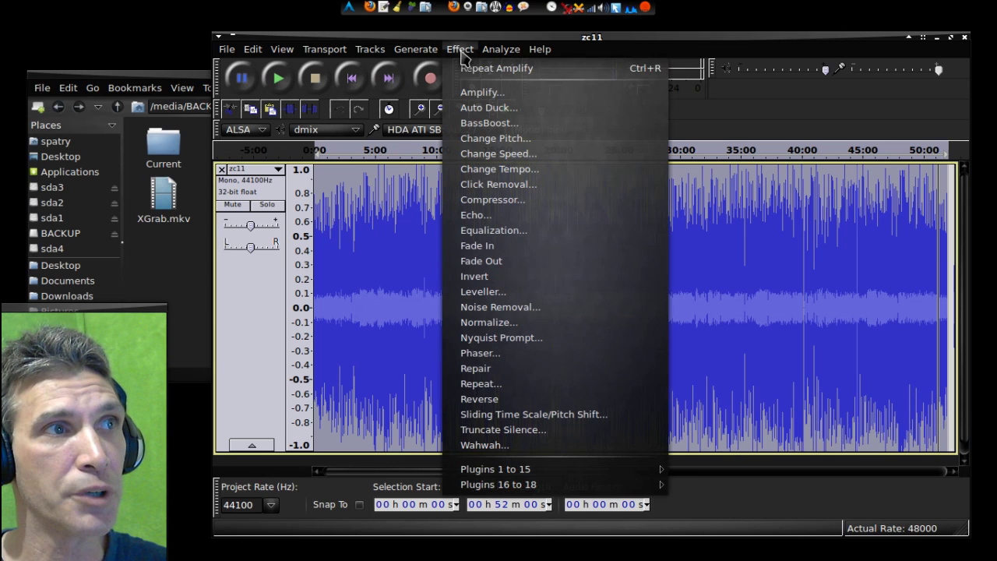
click(485, 429)
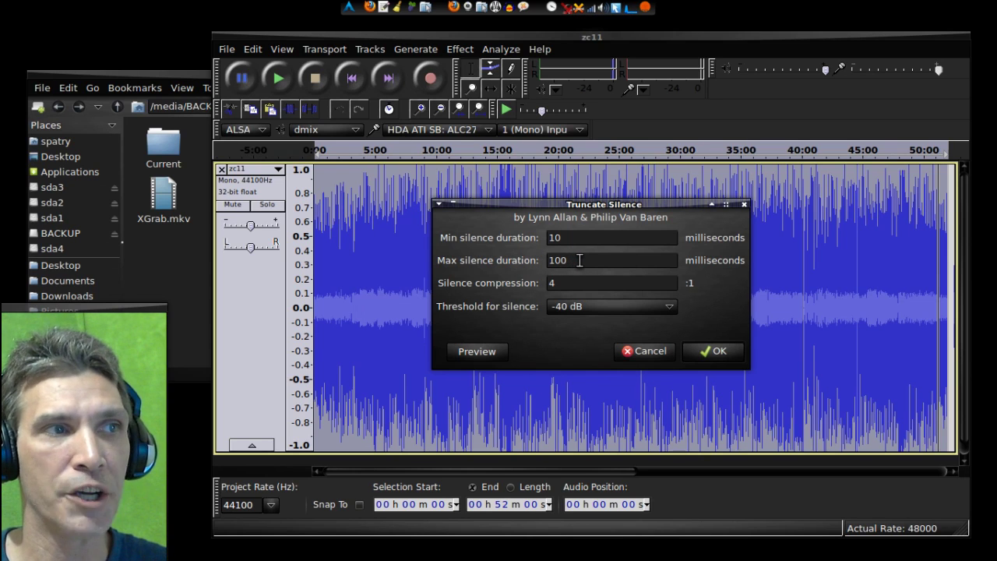
click(713, 351)
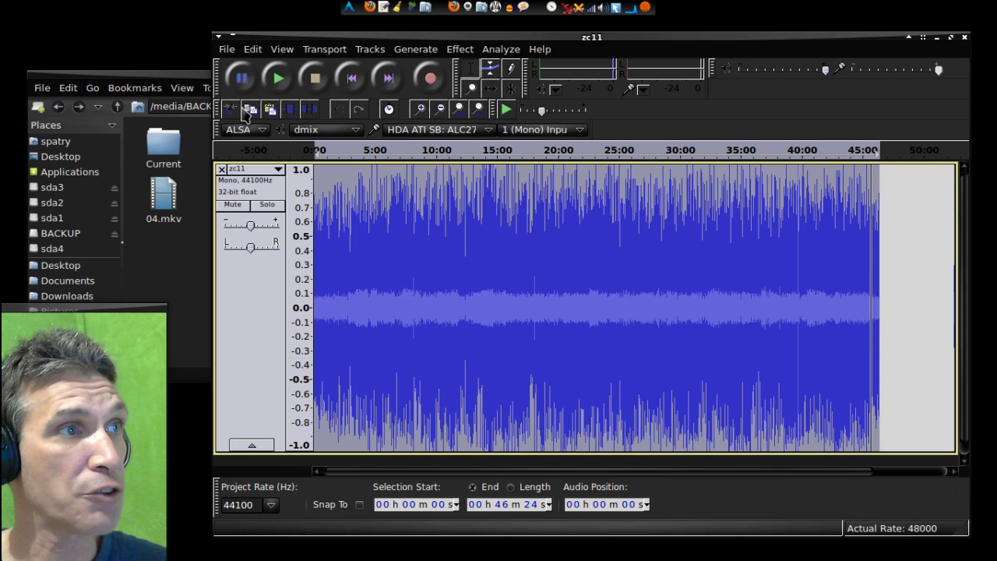
Start exporting zc11 to the 0COLtmp folder with Ogg Vorbis Files as the format.
click(226, 49)
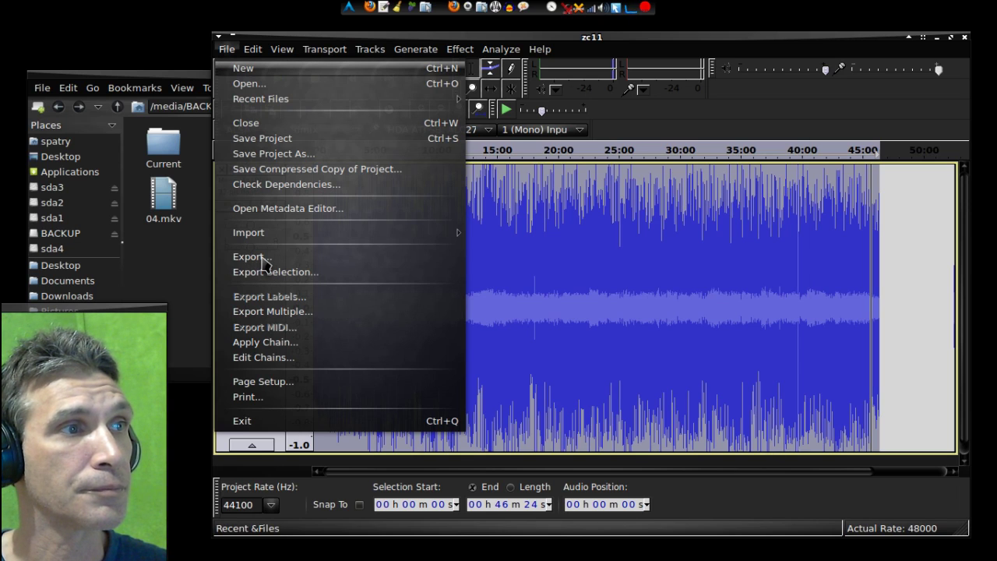
click(256, 263)
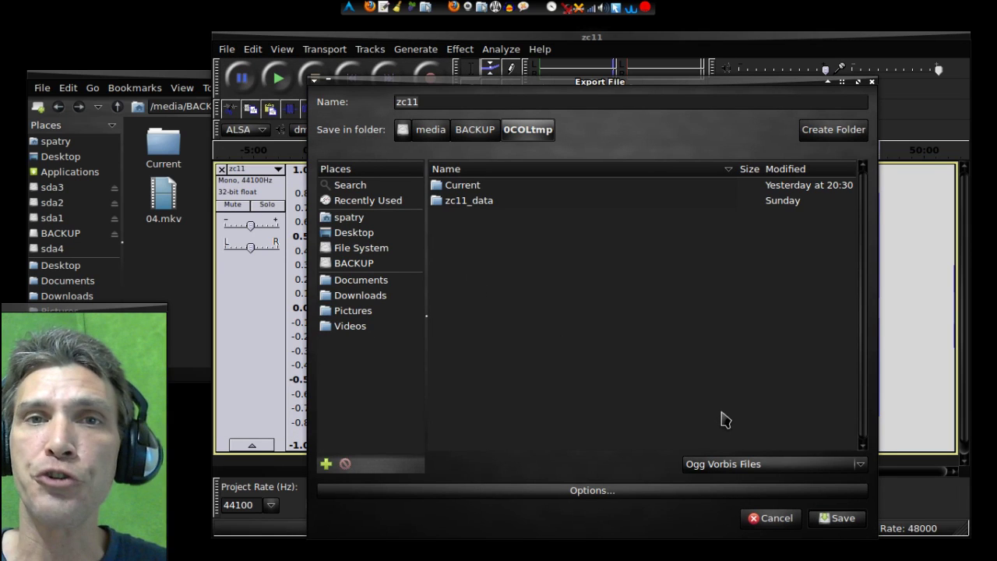
click(798, 468)
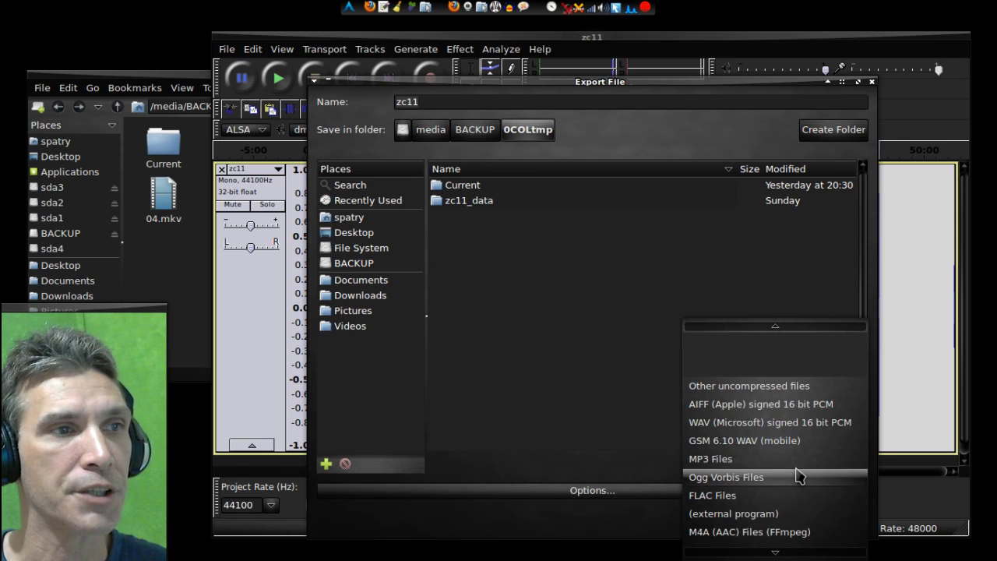
scroll(754, 514, down, 1)
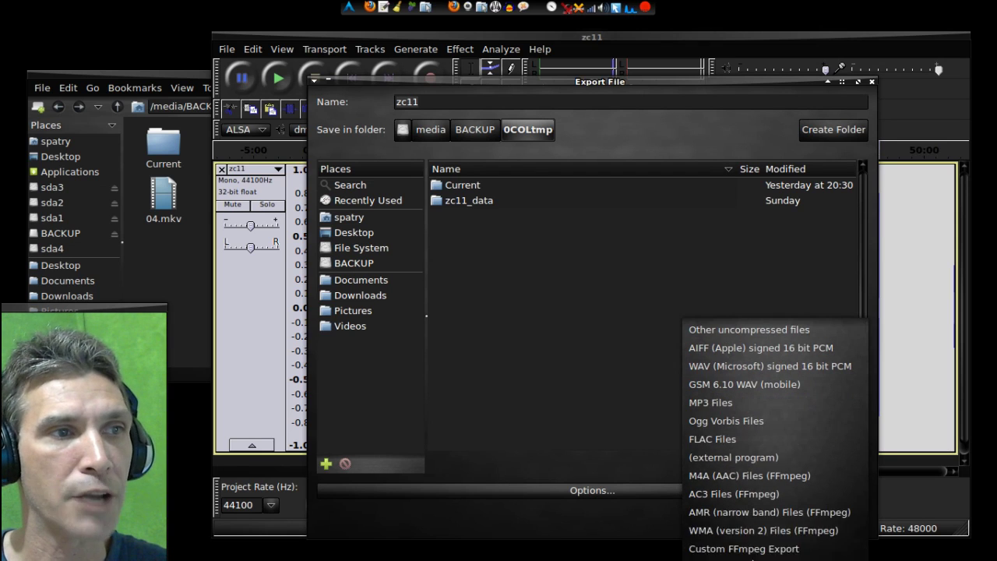
click(745, 428)
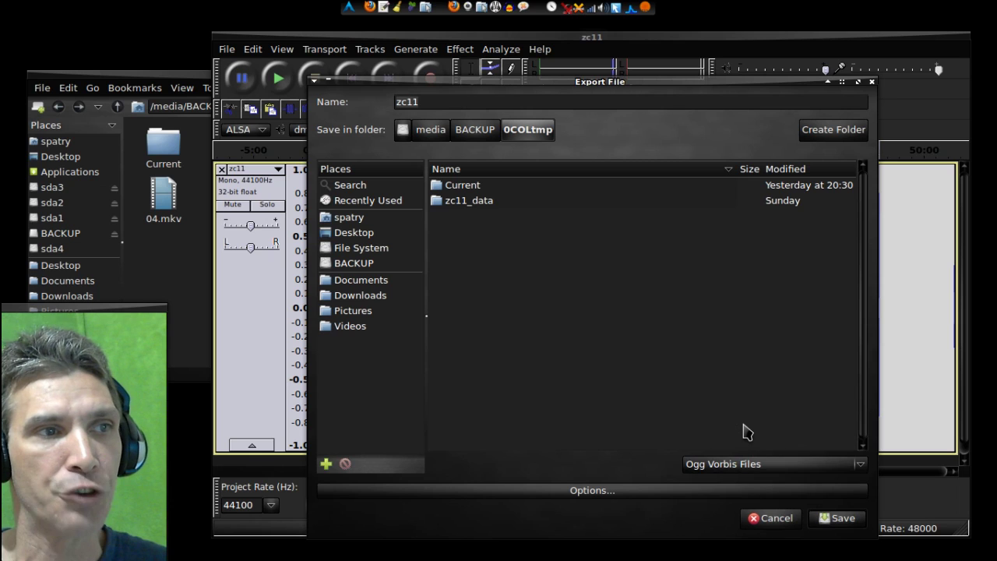